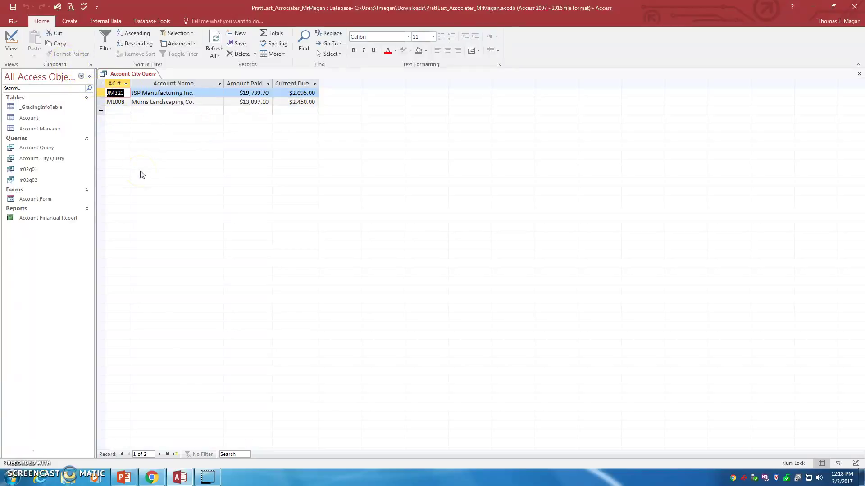
Close the Account-City Query results and reopen the query to check its city prompt, cancelling without entering a city
left_click(860, 75)
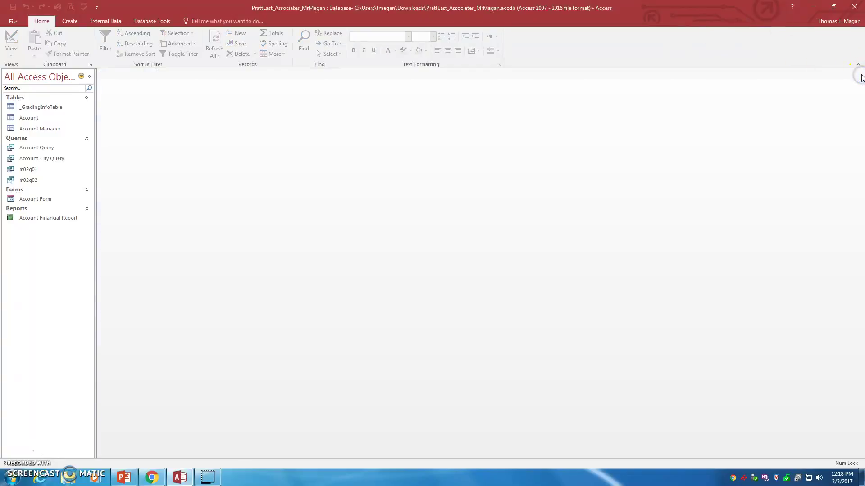
left_click(43, 159)
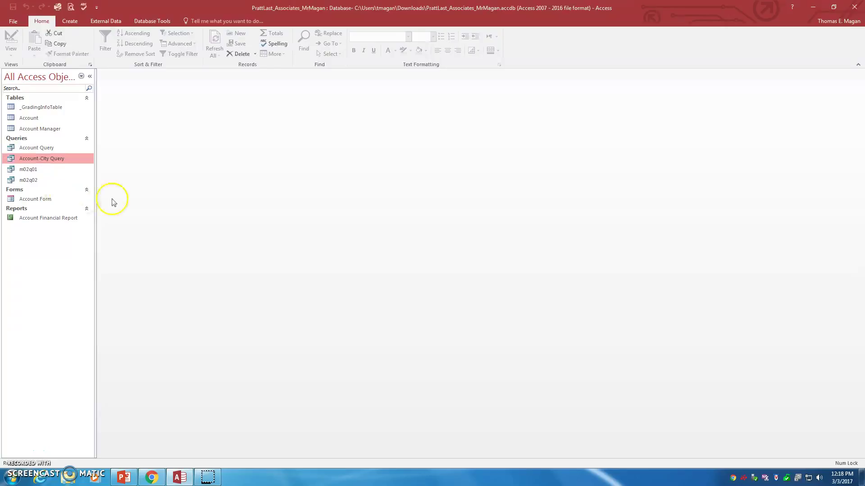
double_click(47, 161)
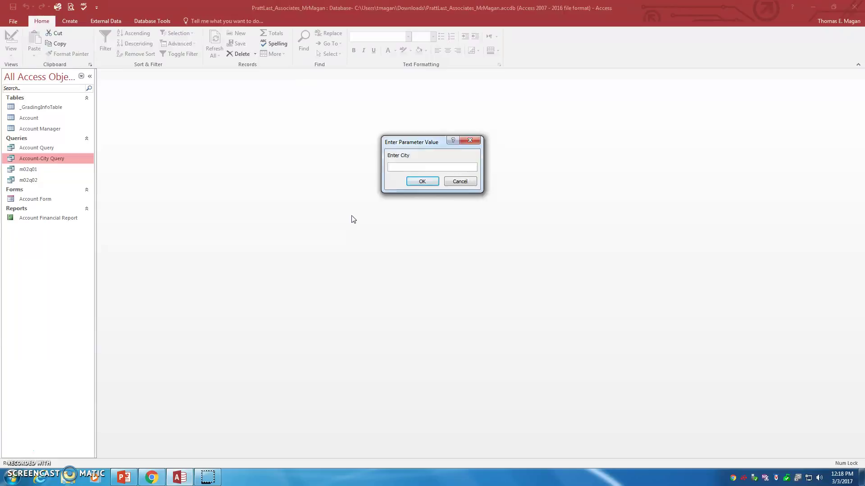
left_click(466, 182)
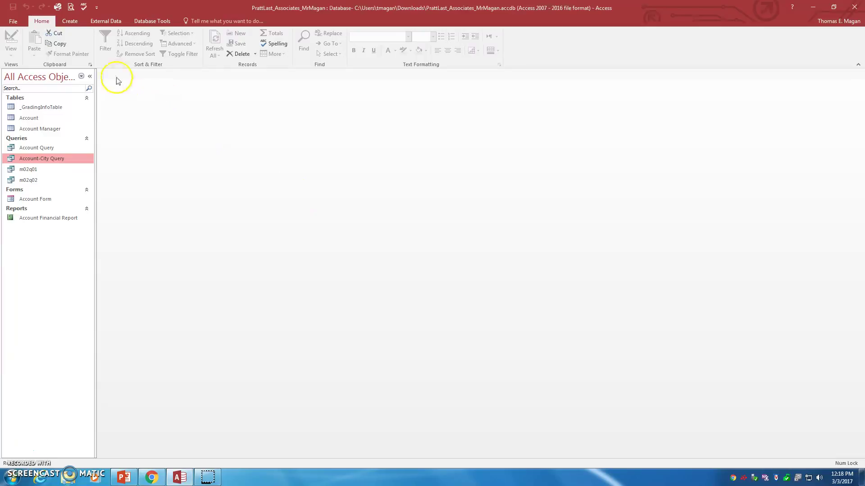
Create a new query in Design view based on the Account table and enlarge its field list to show all fields
left_click(70, 21)
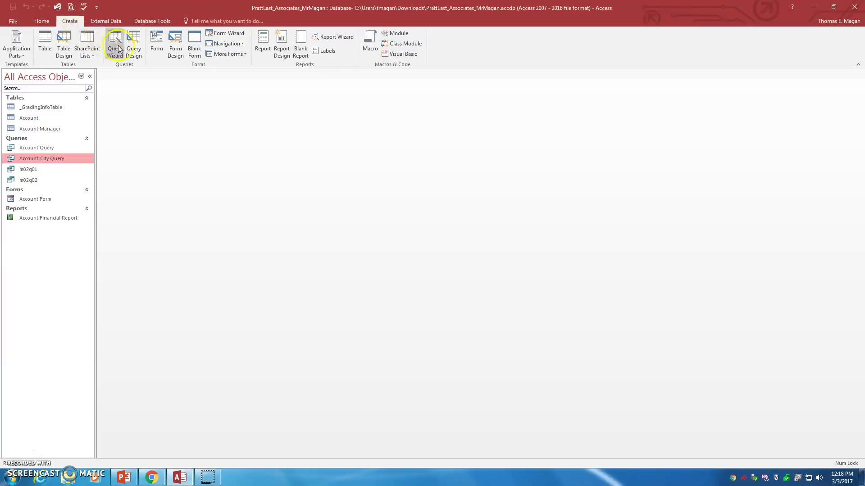
left_click(135, 53)
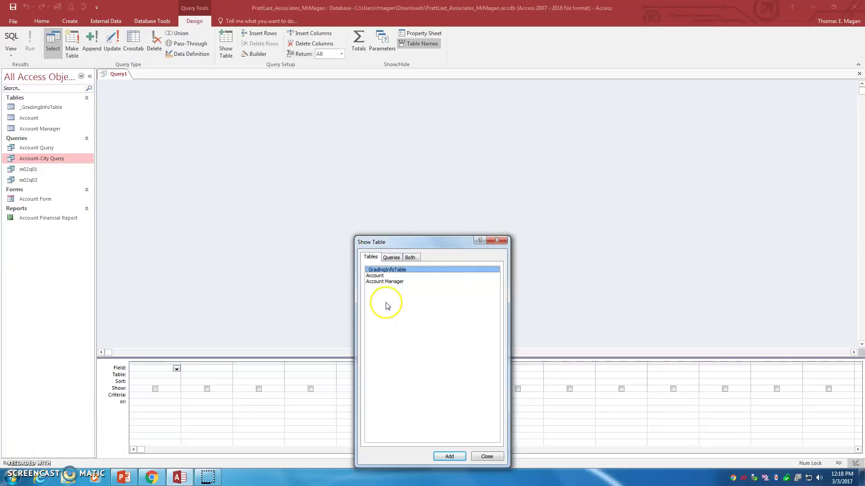
left_click(376, 277)
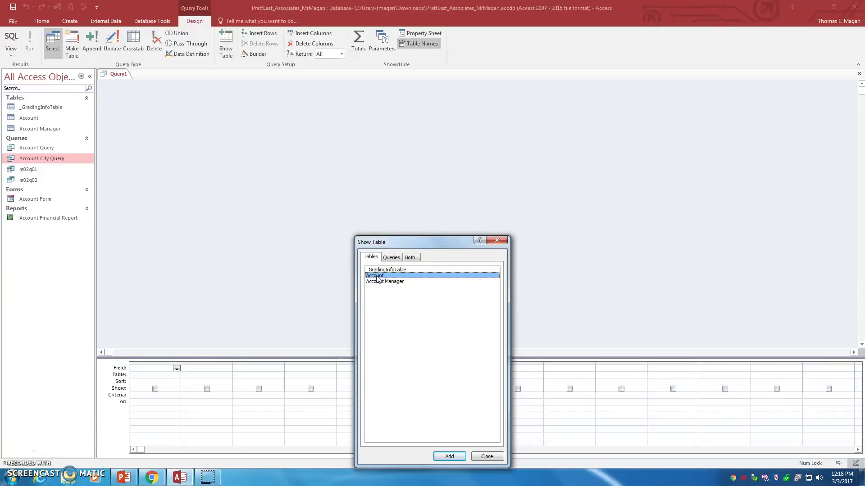
left_click(450, 457)
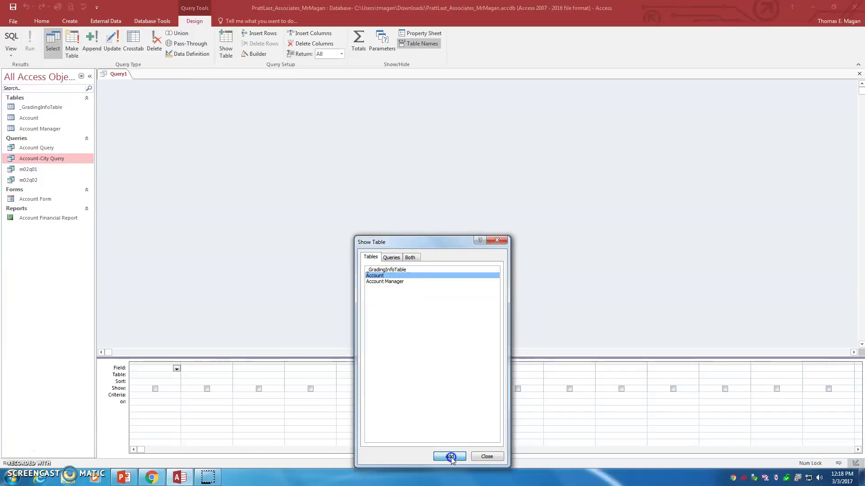
left_click(481, 458)
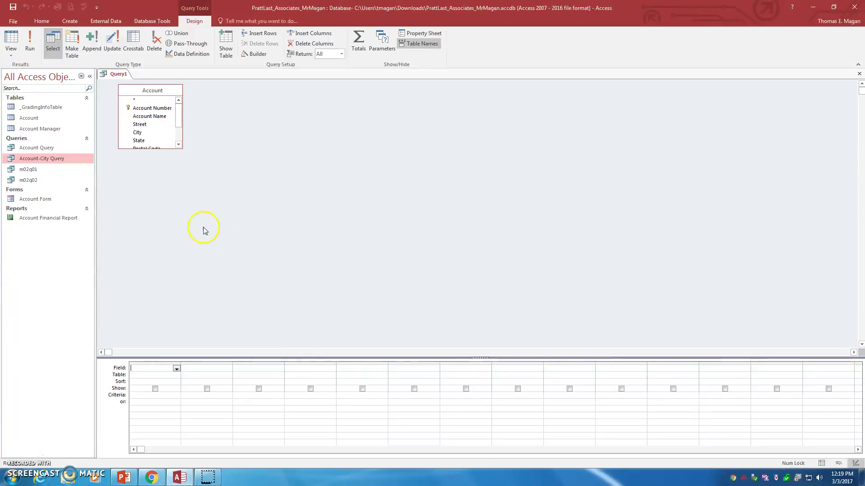
left_click_drag(167, 148, 170, 194)
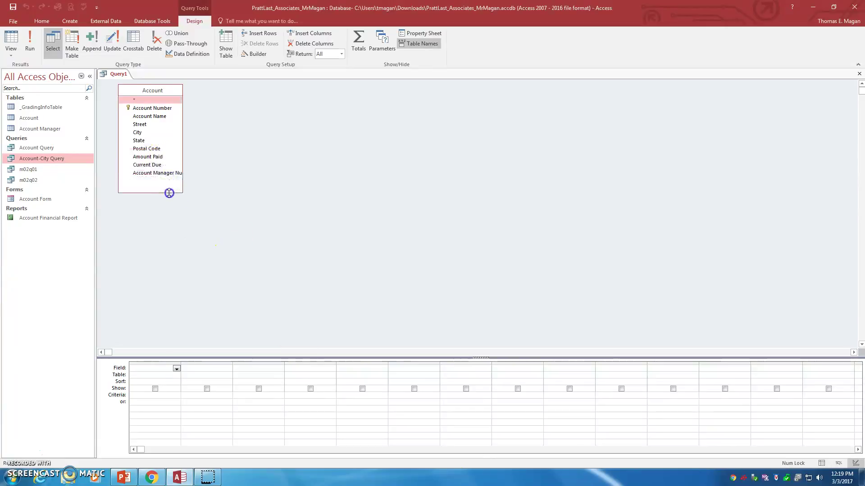
left_click_drag(182, 157, 200, 158)
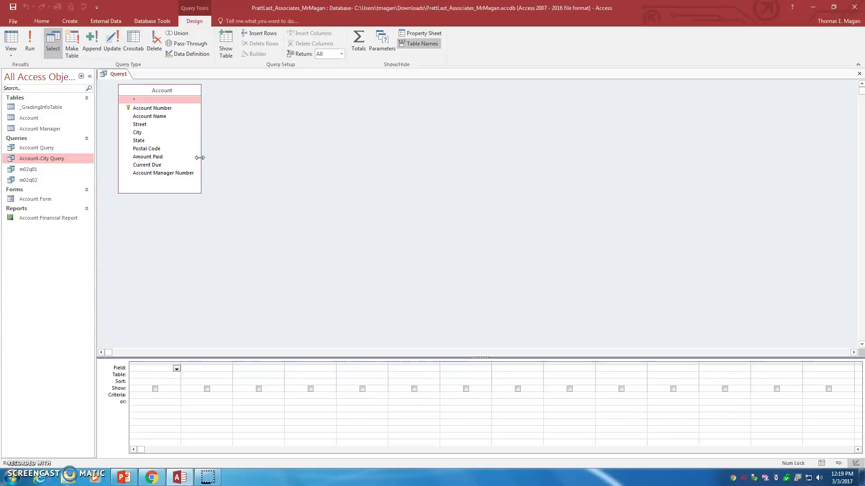
Add the Account Number, Account Name, Amount Paid and Current Due fields to the query design grid
double_click(152, 108)
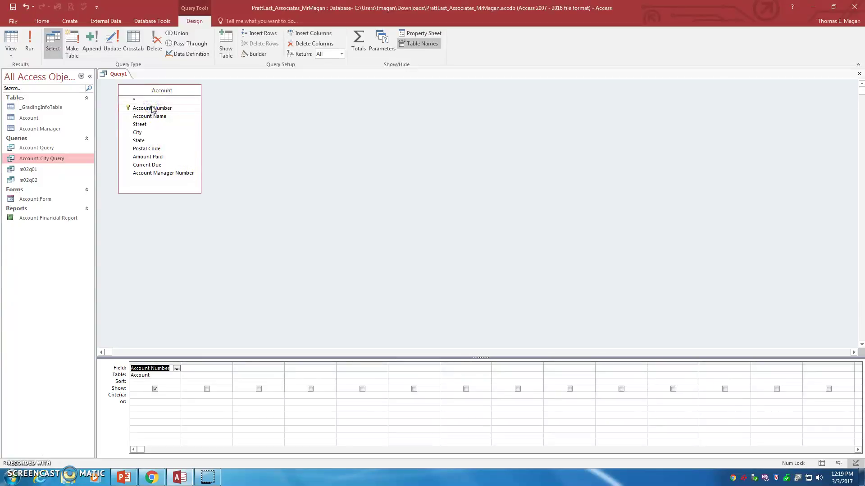
double_click(150, 117)
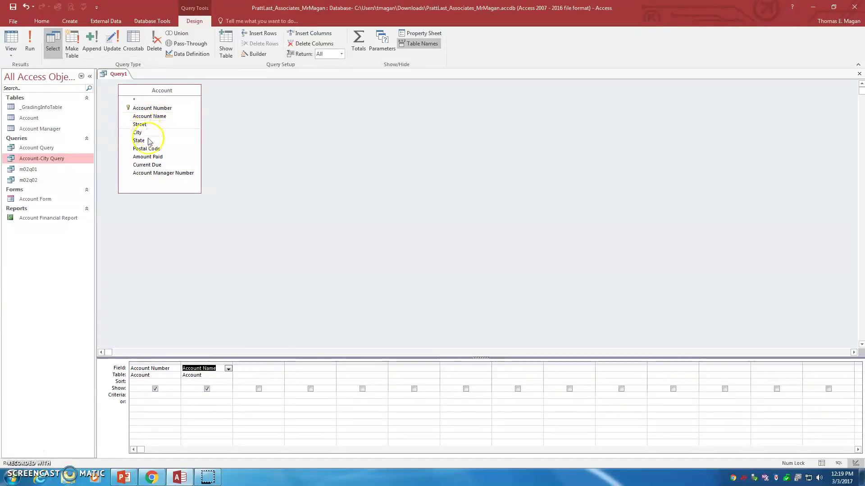
double_click(152, 157)
double_click(152, 165)
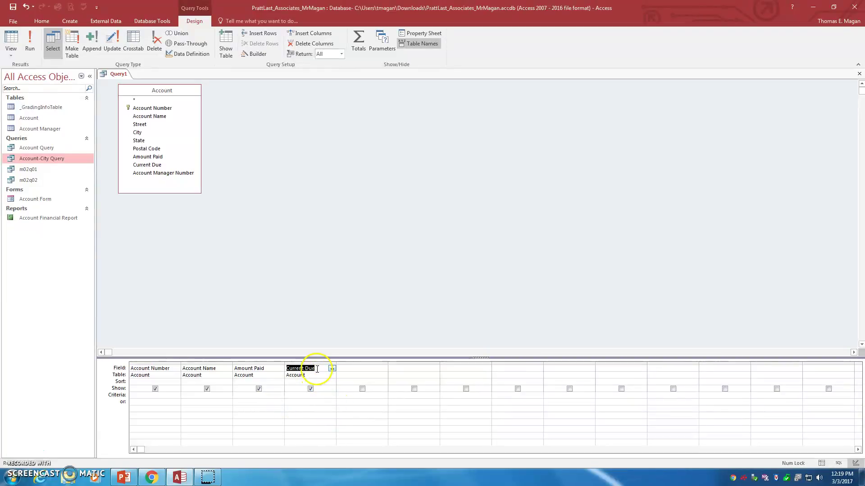
Set the Current Due criterion to 0 and run the query
left_click(296, 395)
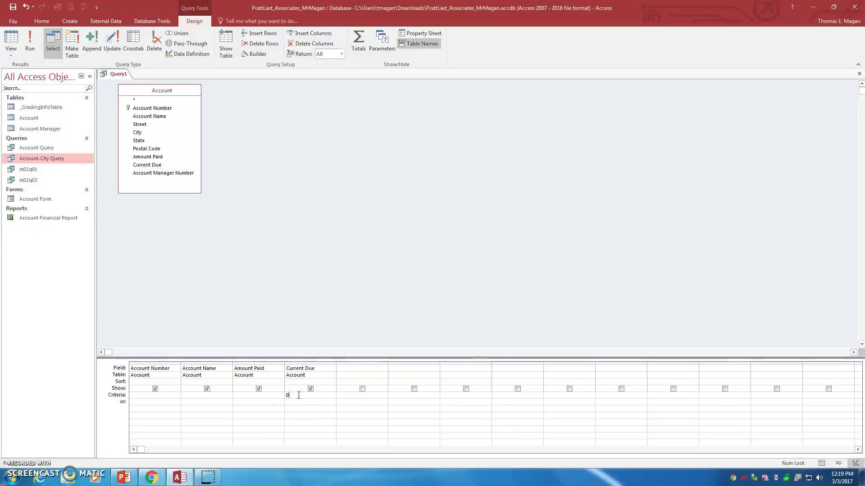
left_click(291, 397)
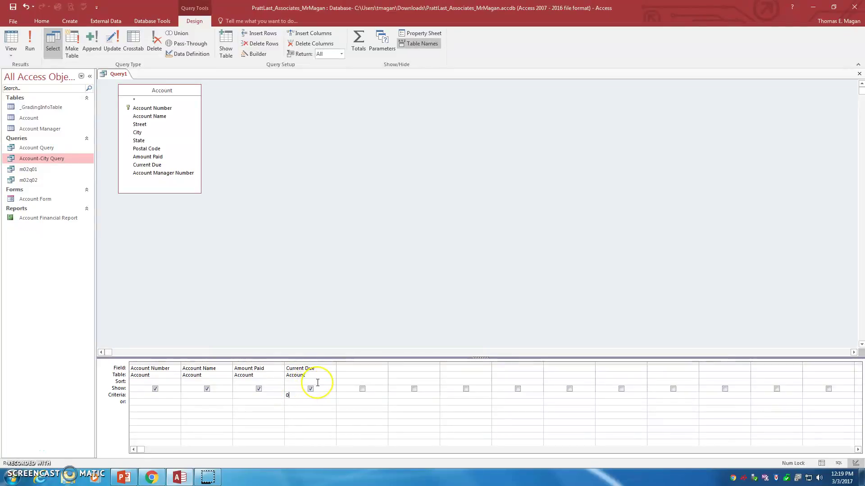
left_click(30, 43)
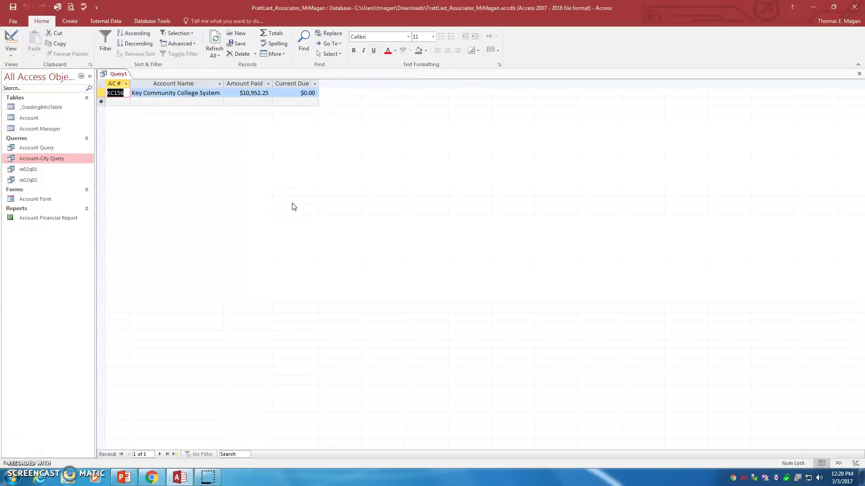
Save the query as m02q03 and close it
right_click(118, 74)
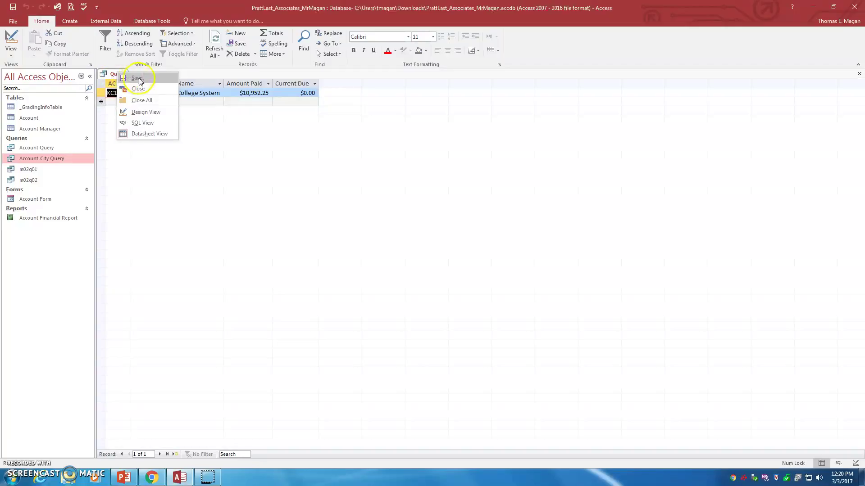
left_click(137, 78)
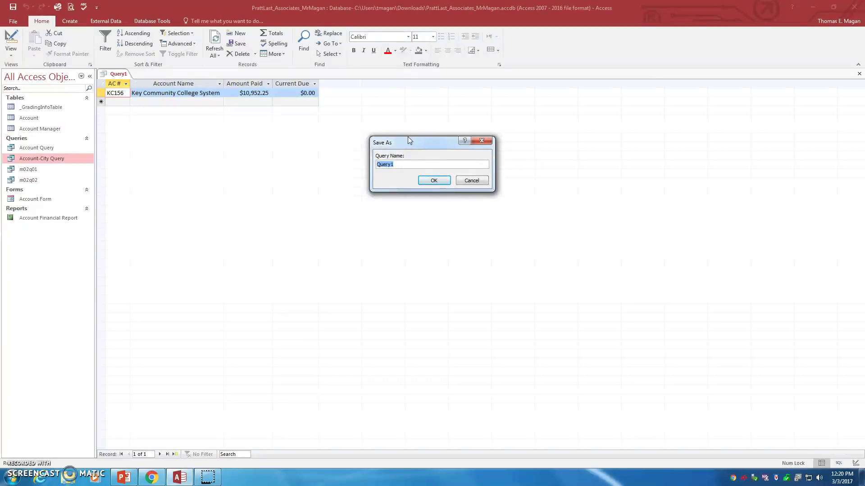
type("m")
left_click(429, 181)
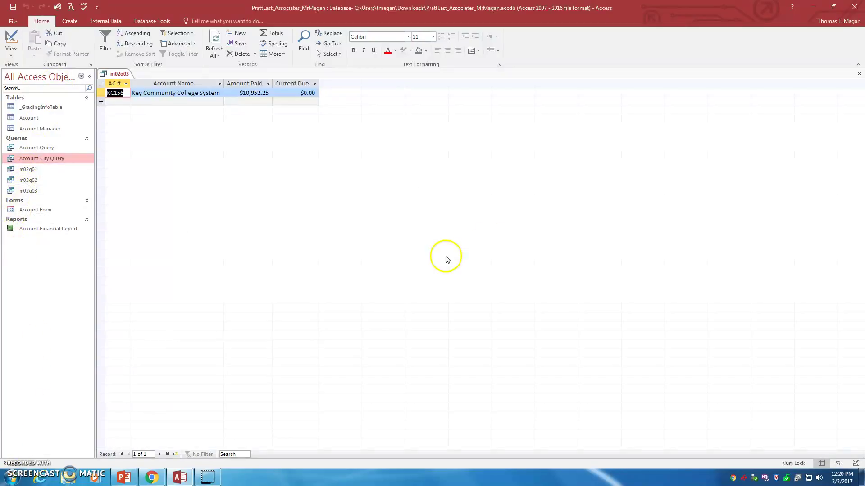
left_click(859, 74)
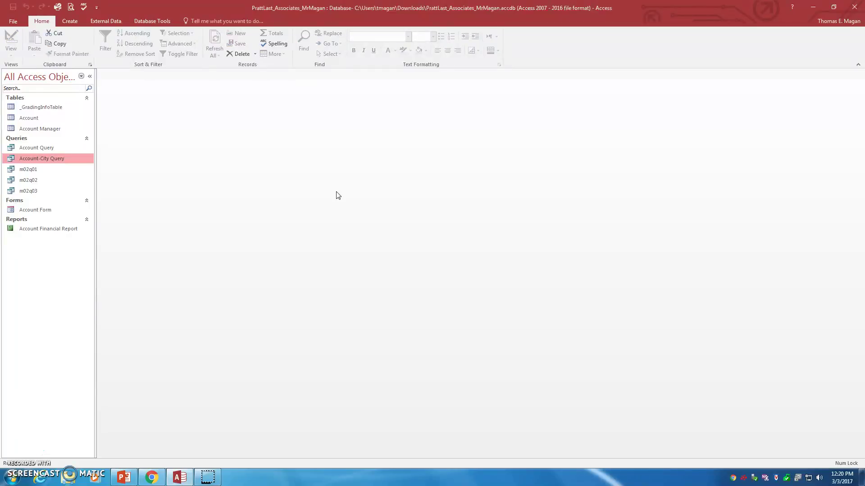
Create a new query in Design view based on the Account Manager table and enlarge its field list to show all fields
left_click(36, 128)
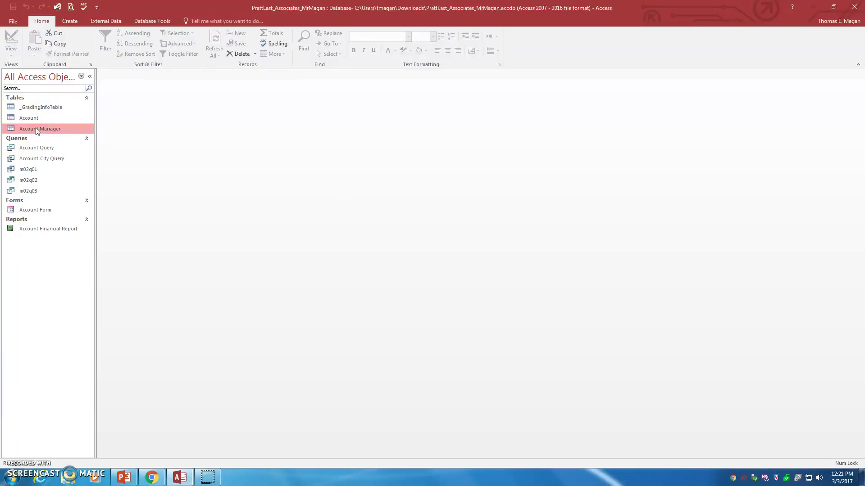
left_click(67, 22)
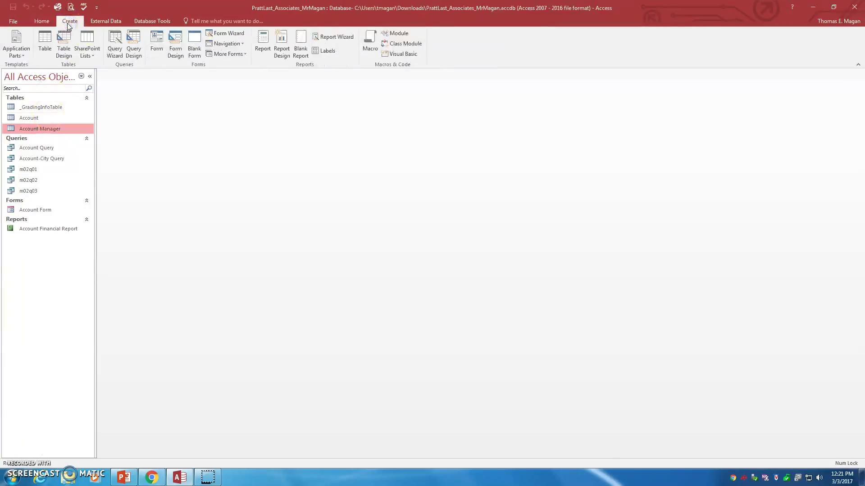
left_click(129, 52)
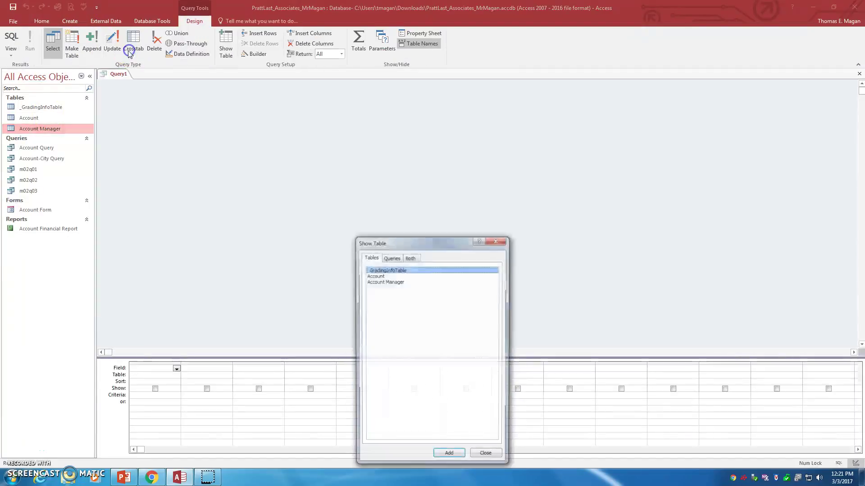
left_click(396, 281)
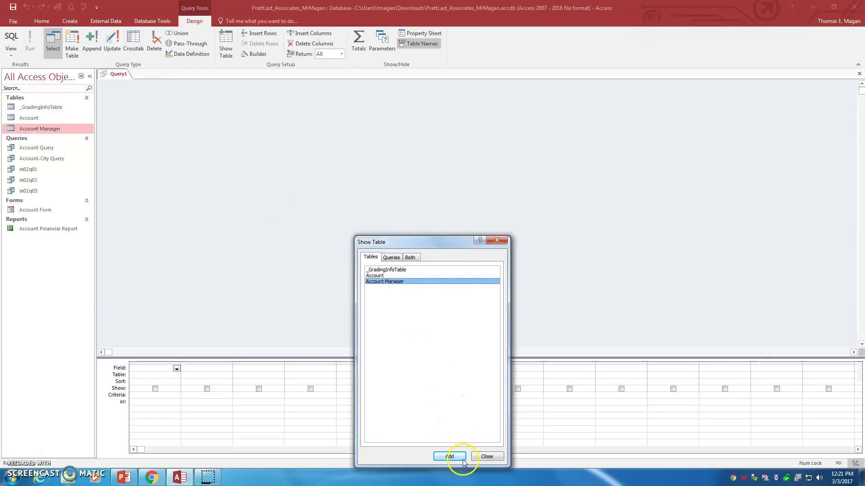
left_click(450, 456)
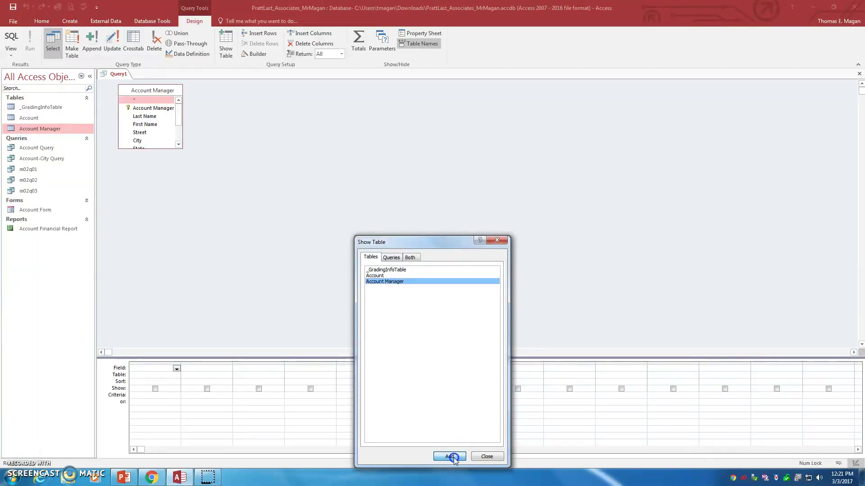
left_click(485, 457)
left_click_drag(163, 149, 218, 175)
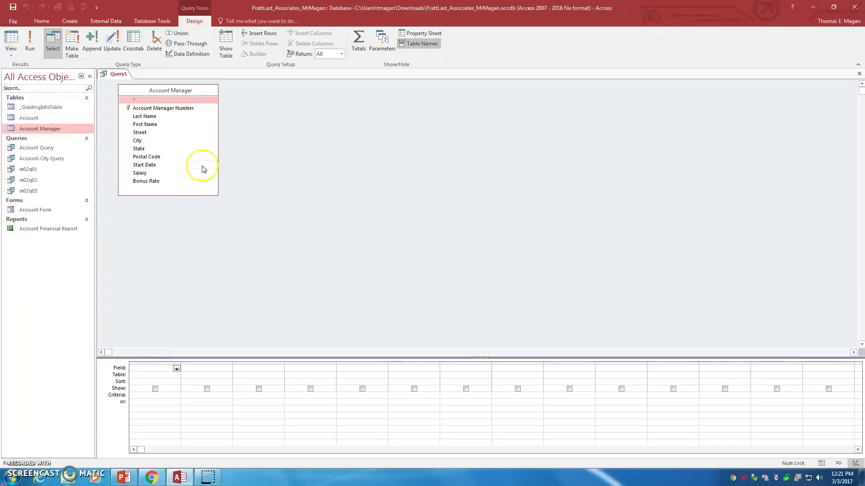
Add the Account Manager Number, Last Name, First Name and Start Date fields to the query design grid
double_click(174, 109)
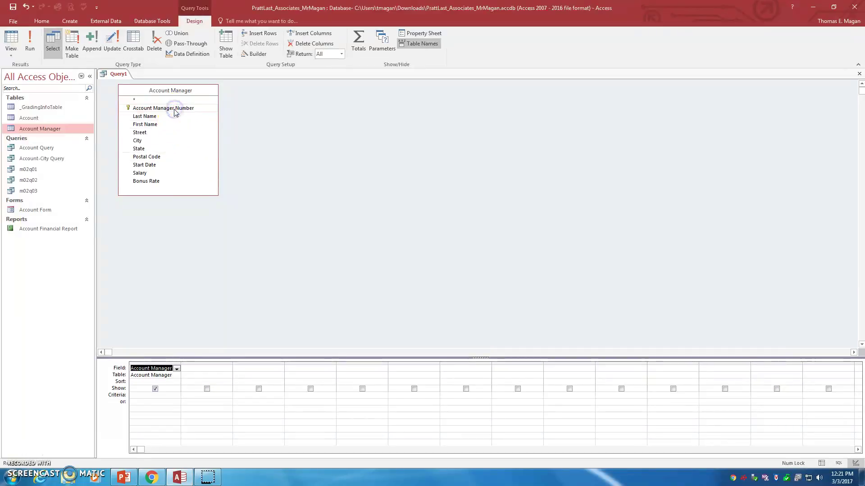
double_click(149, 116)
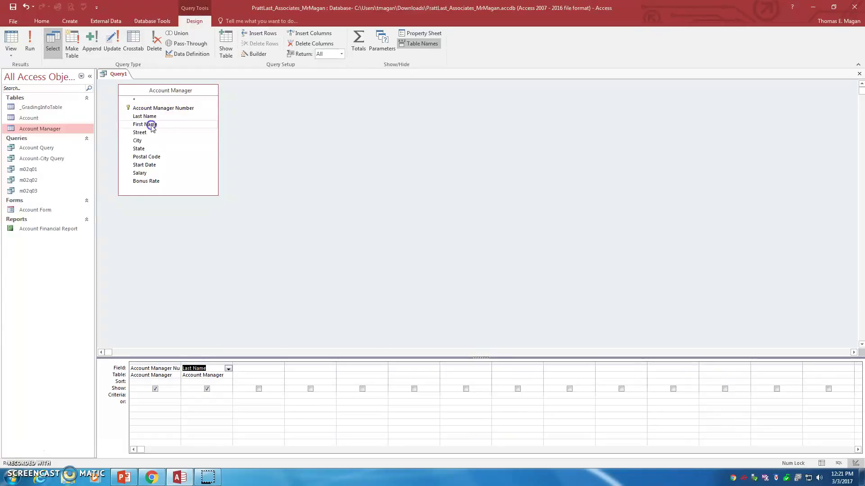
double_click(152, 125)
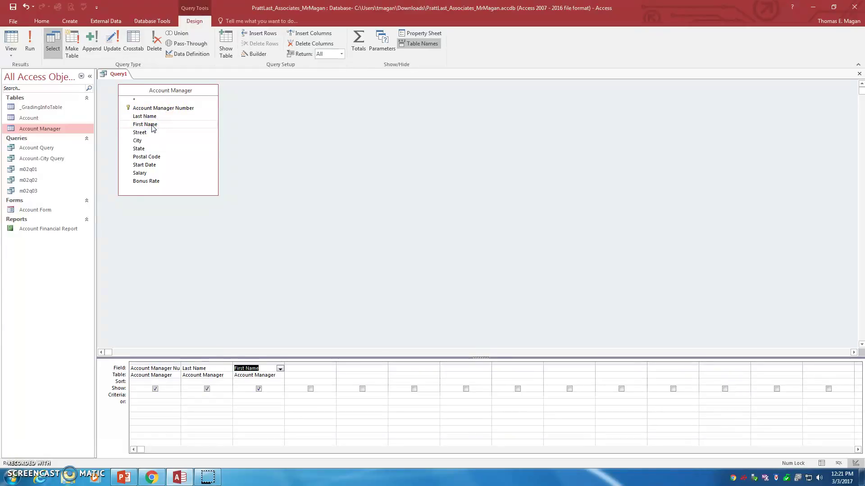
double_click(149, 165)
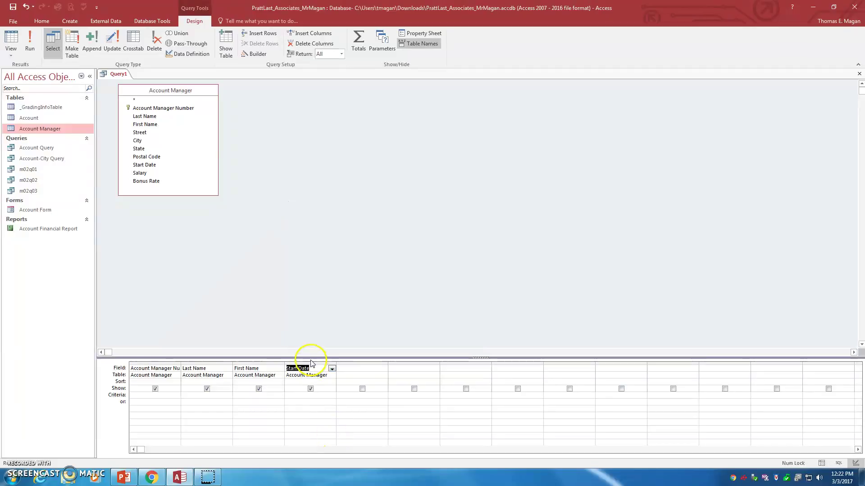
Enter a greater-than criterion for Start Date, using January 1 of the required year, and run the query
left_click(310, 396)
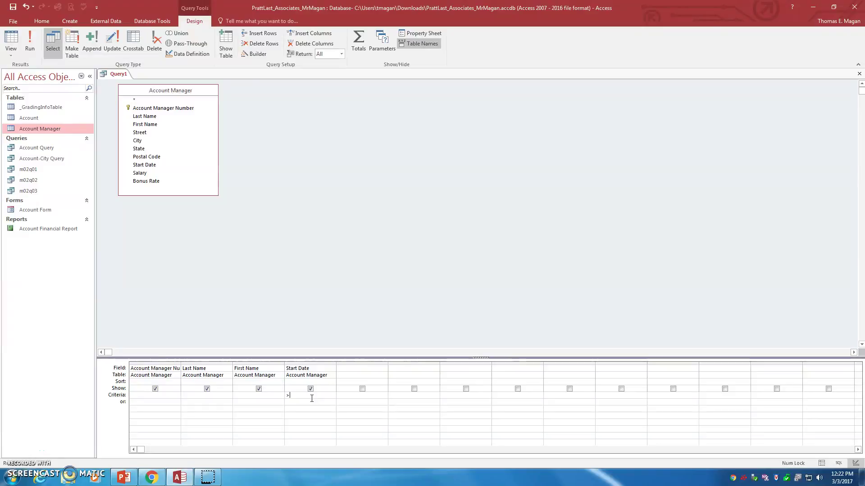
type(">1")
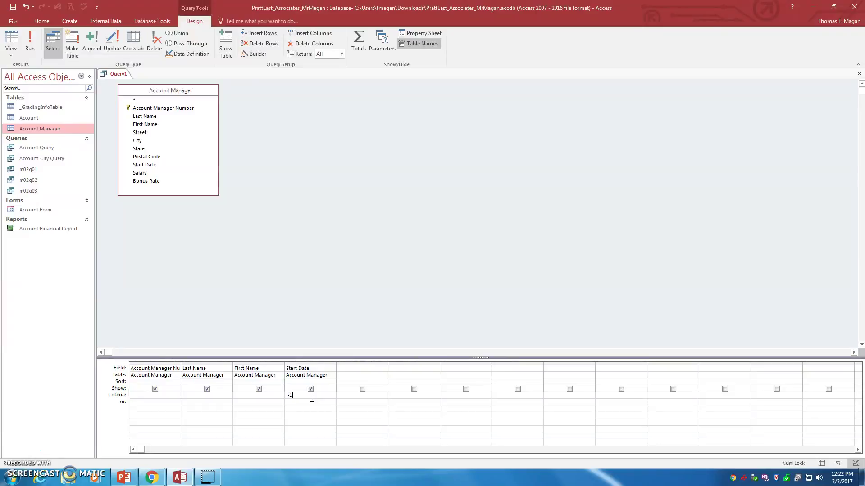
type("/01/20")
left_click(30, 45)
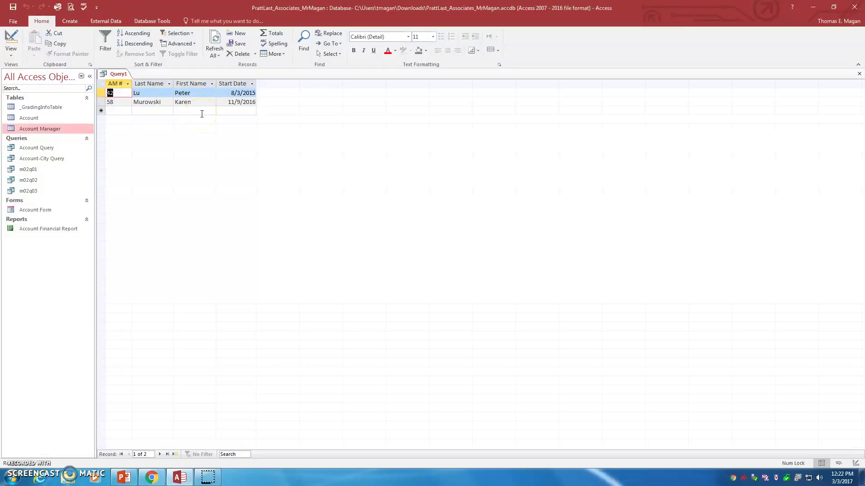
Save the Start Date query as m02q04 and close it
right_click(121, 75)
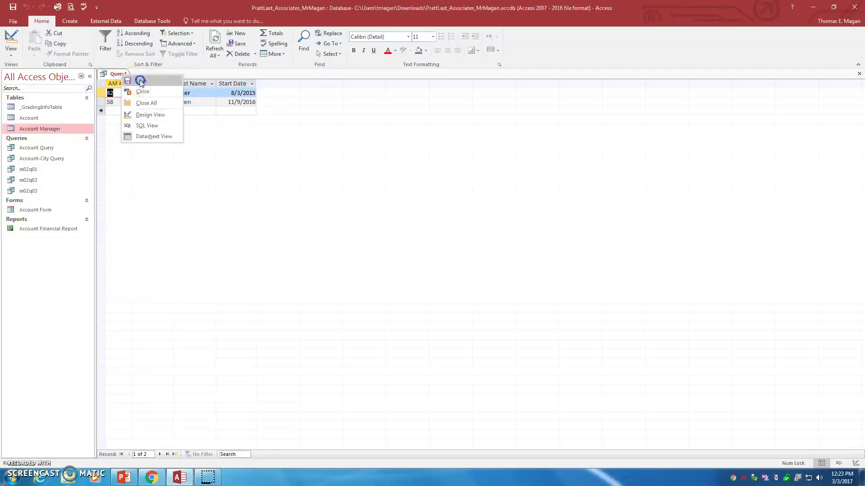
left_click(139, 81)
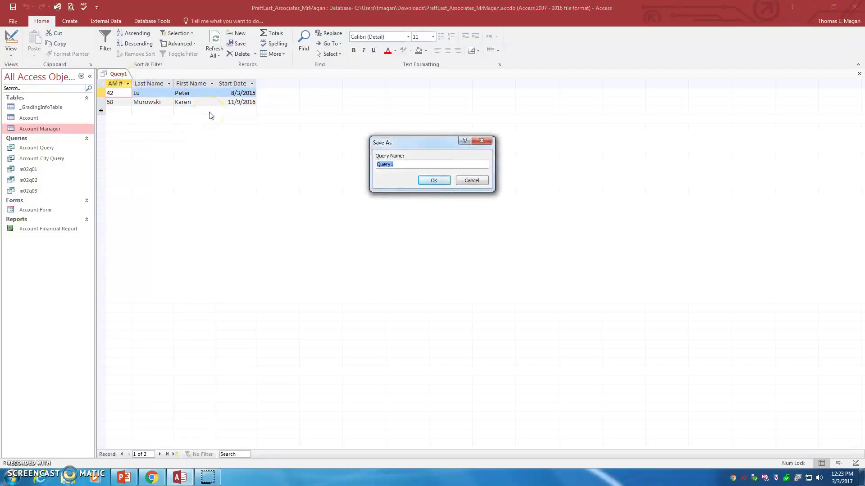
type("m02q")
left_click(434, 181)
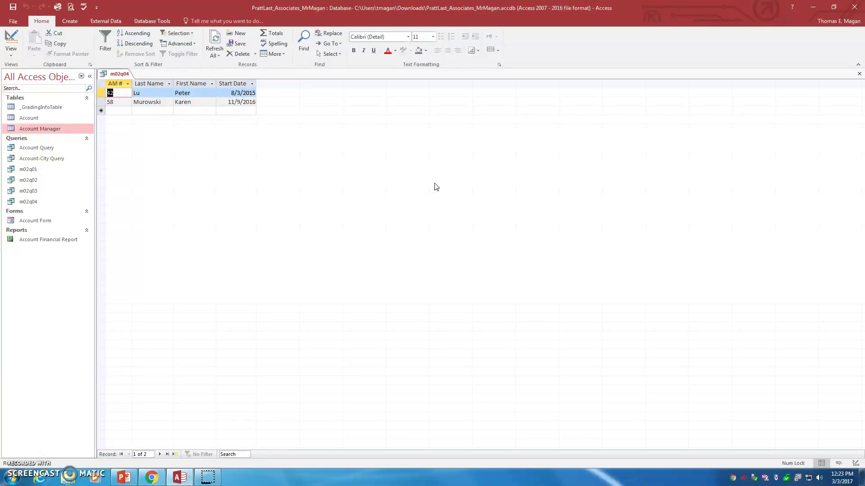
left_click(859, 74)
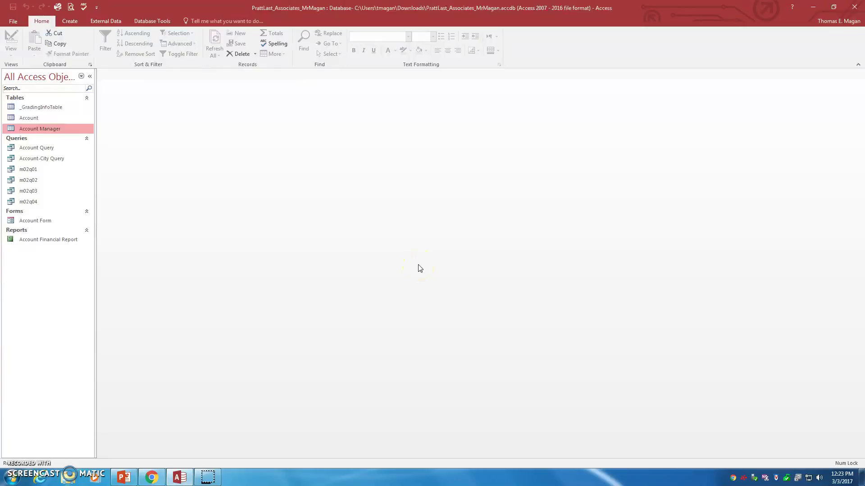
Create a new query in Design view based on the Account table and enlarge its field list to show all fields
left_click(67, 22)
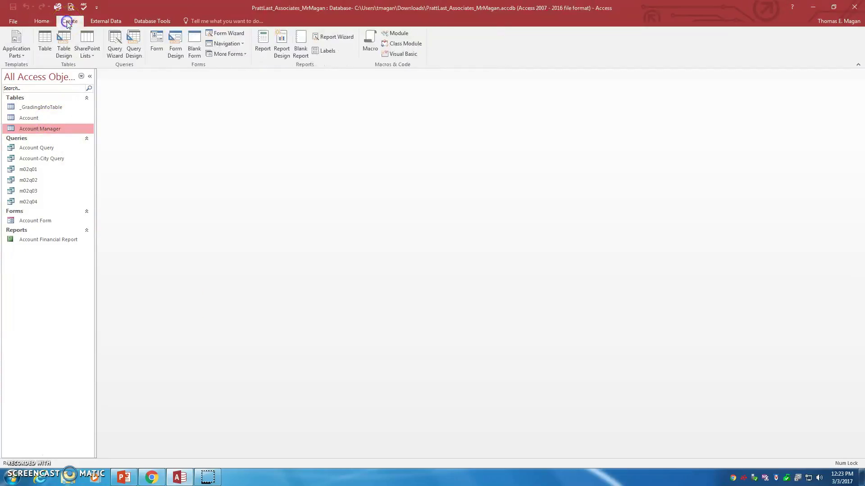
left_click(136, 53)
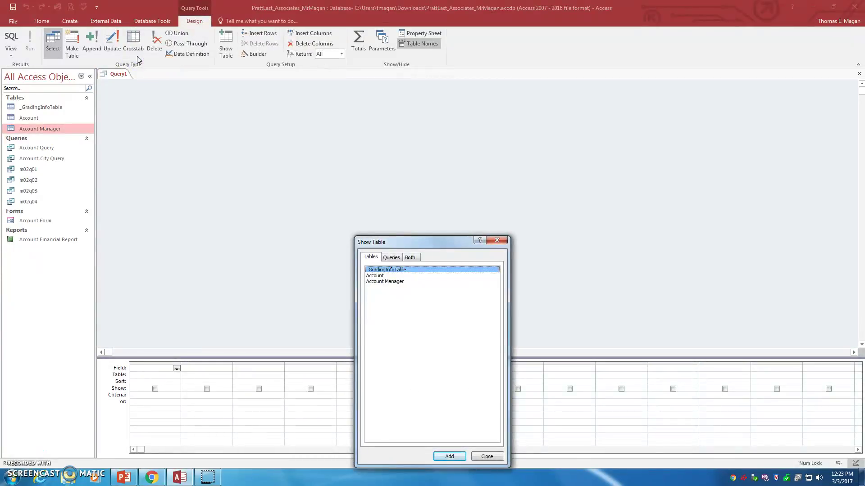
left_click(383, 276)
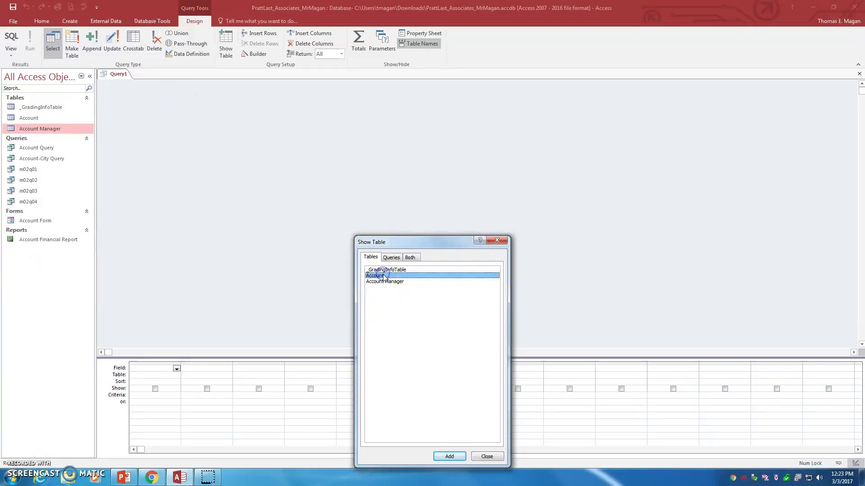
left_click(450, 457)
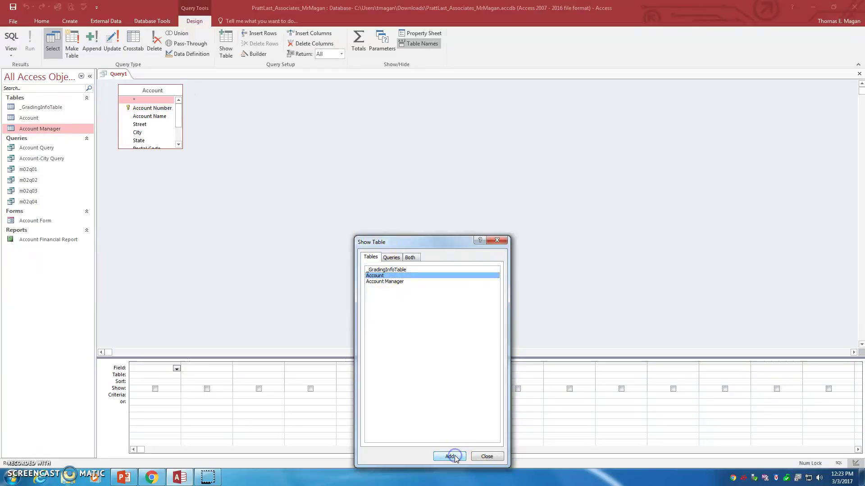
left_click(489, 457)
left_click_drag(164, 149, 165, 233)
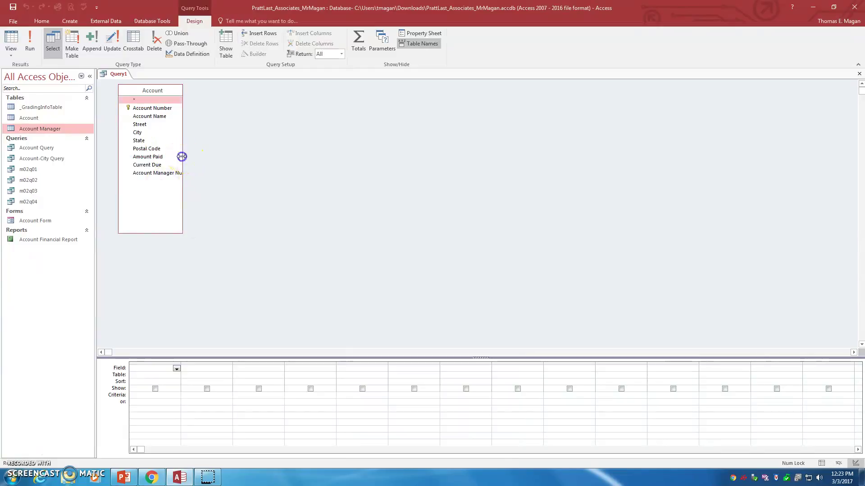
left_click_drag(182, 157, 243, 165)
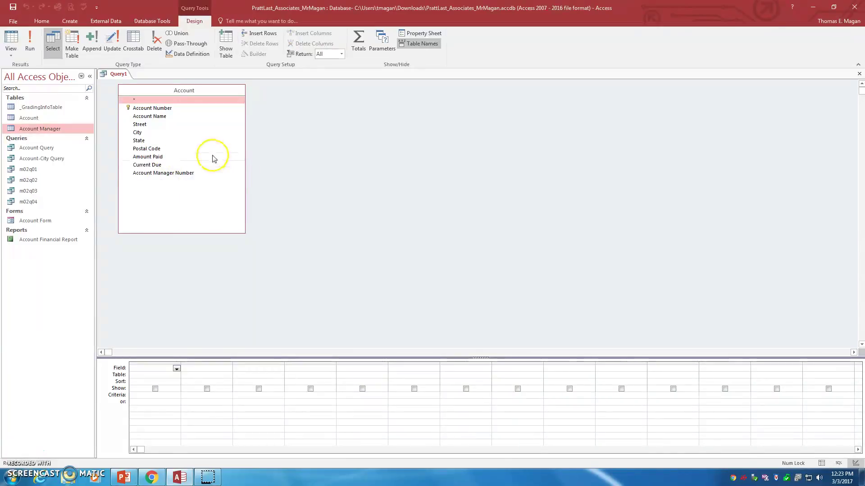
Add the Account Number, Account Name, Amount Paid, Current Due and Account Manager Number fields to the query design grid
double_click(175, 109)
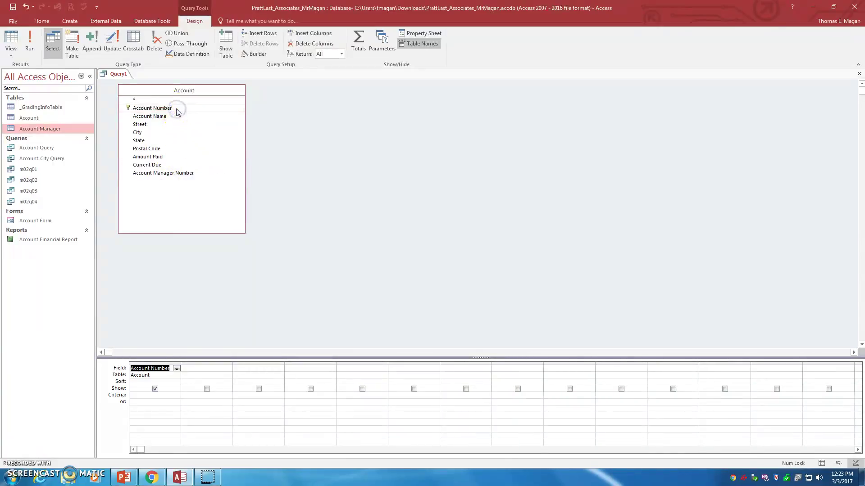
double_click(171, 117)
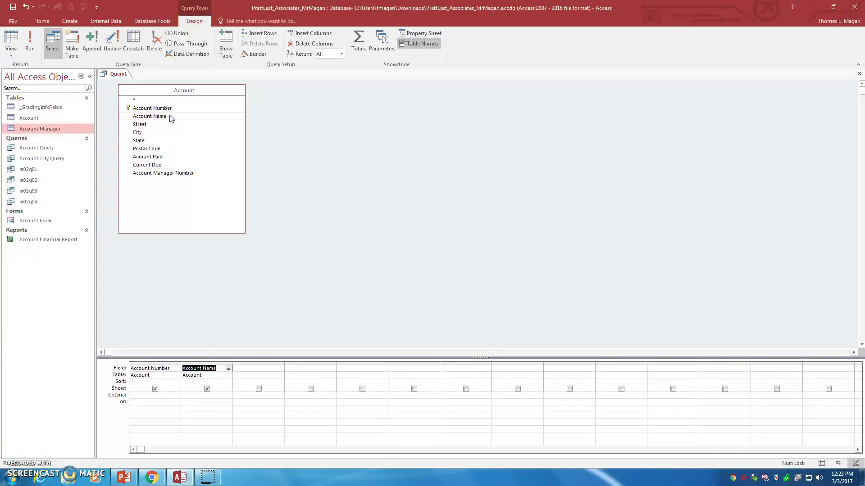
double_click(164, 158)
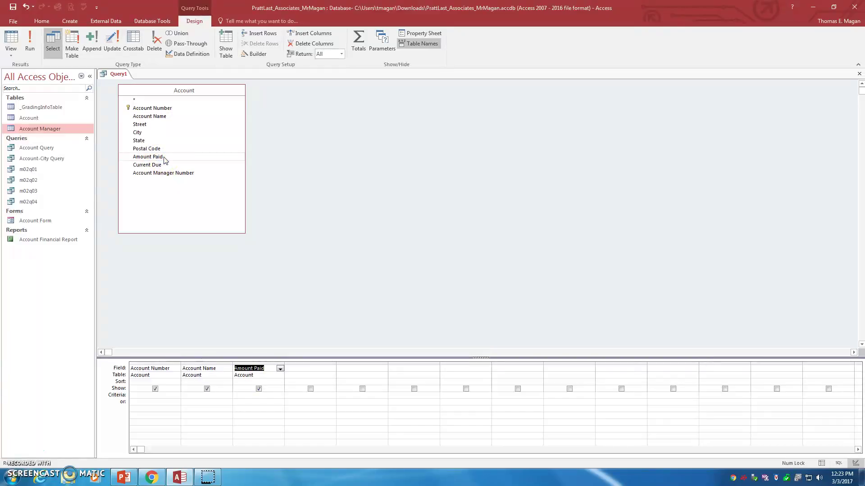
left_click(157, 166)
double_click(157, 166)
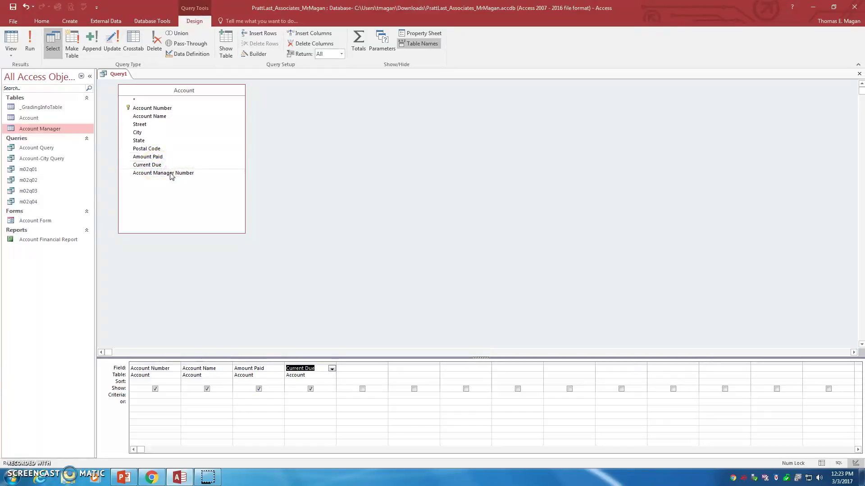
double_click(171, 174)
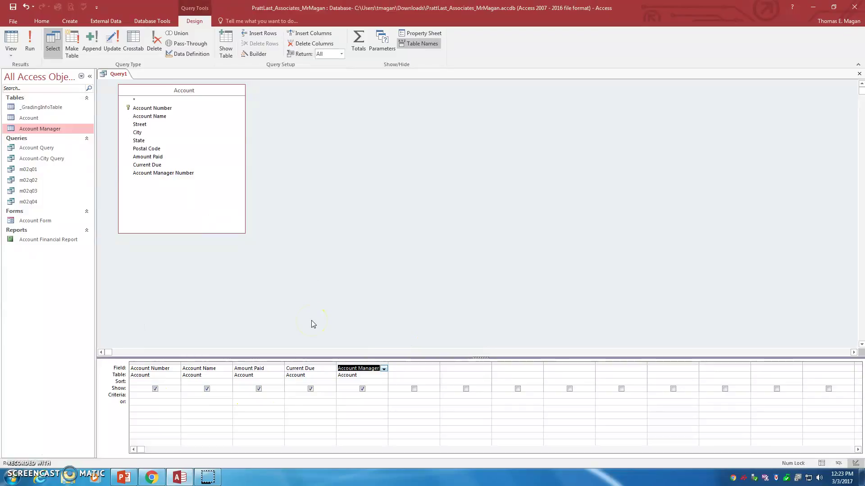
Enter the criterion >2500 for Current Due and run the query
left_click(306, 368)
left_click(297, 398)
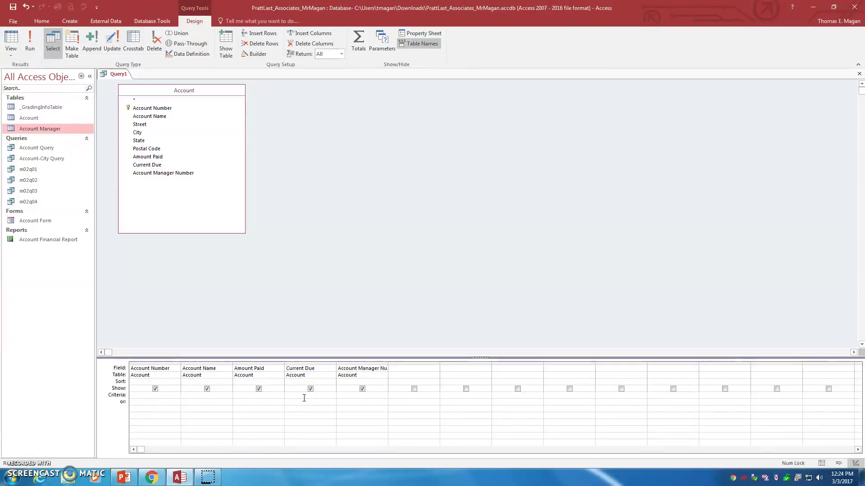
type(">25")
left_click(356, 397)
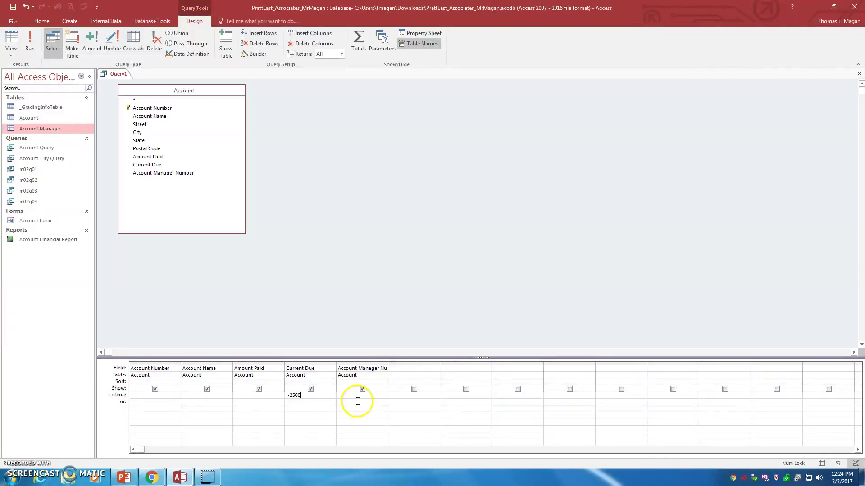
left_click(30, 45)
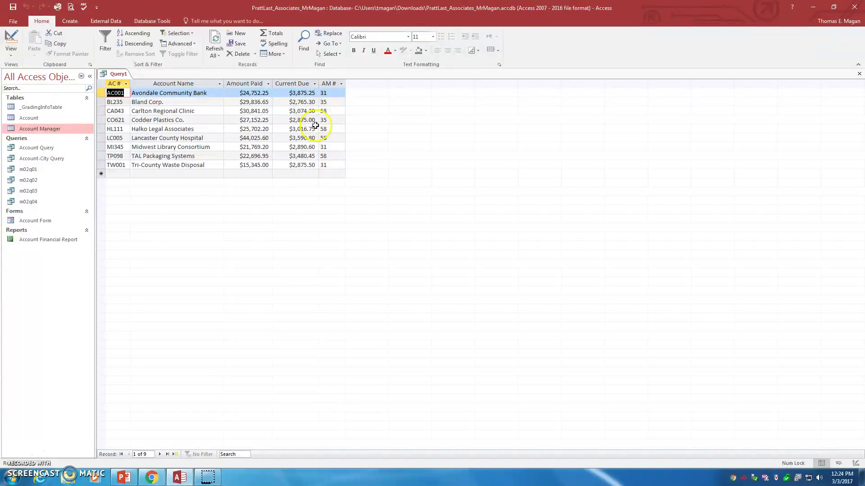
Return to Design view, add the criterion 31 for Account Manager Number on the same criteria row, and run the query
left_click(11, 52)
left_click(24, 108)
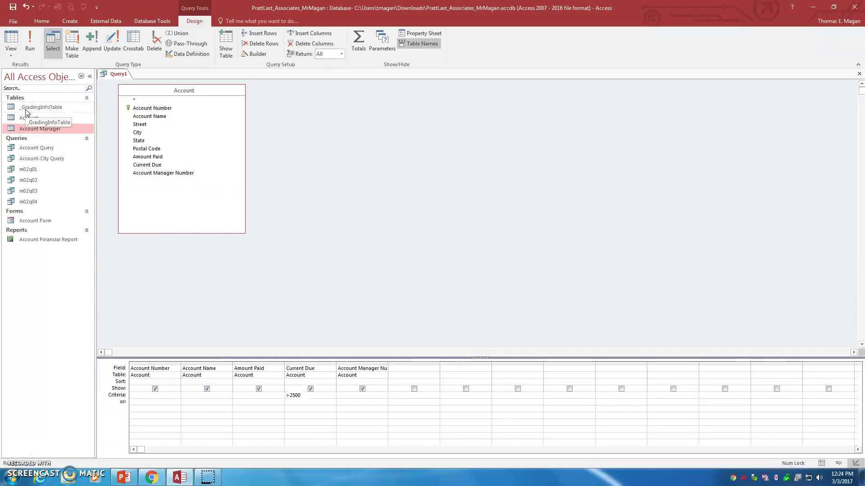
left_click(344, 396)
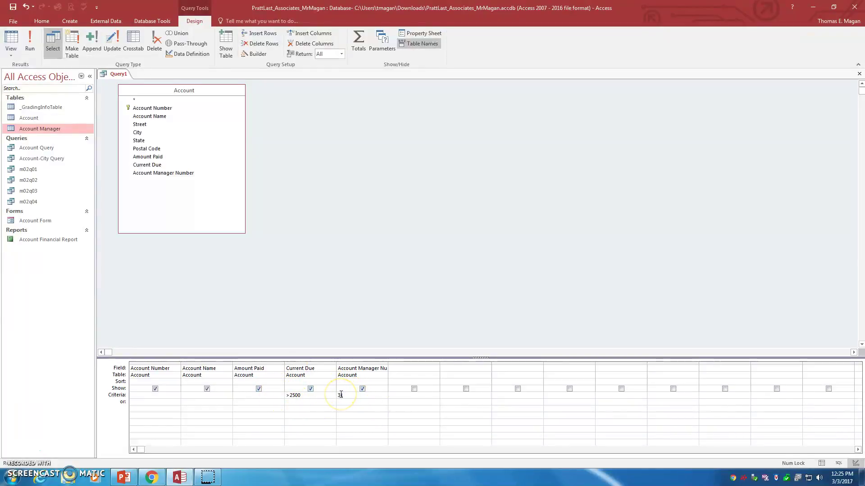
left_click(29, 42)
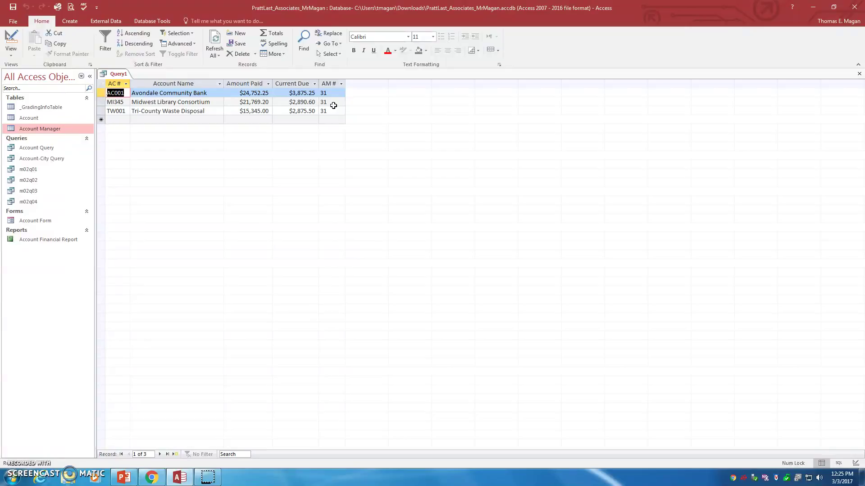
Save the query with the two combined criteria as m02q05
right_click(118, 74)
left_click(139, 81)
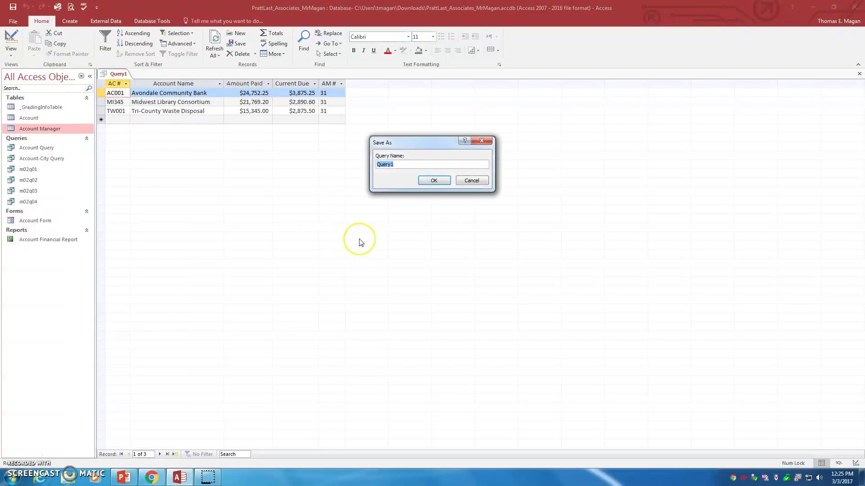
type("m02q05")
left_click(431, 181)
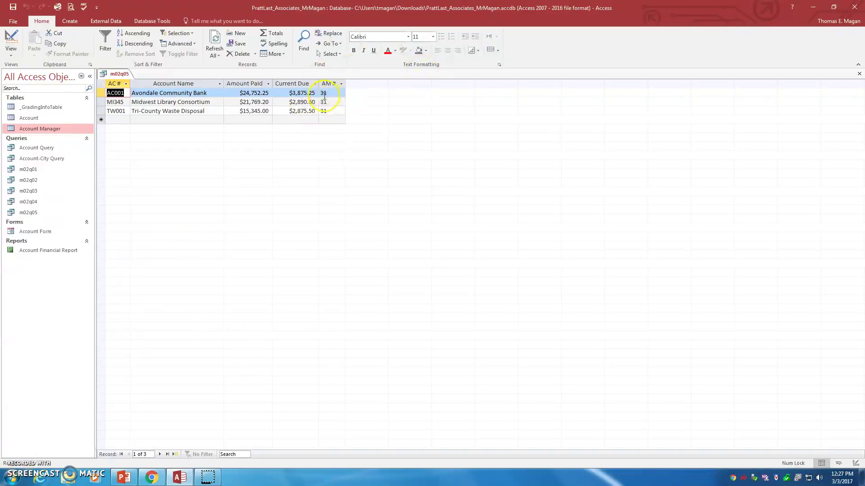
Reopen the query in Design view and delete the 31 criterion from Account Manager Number
left_click(8, 55)
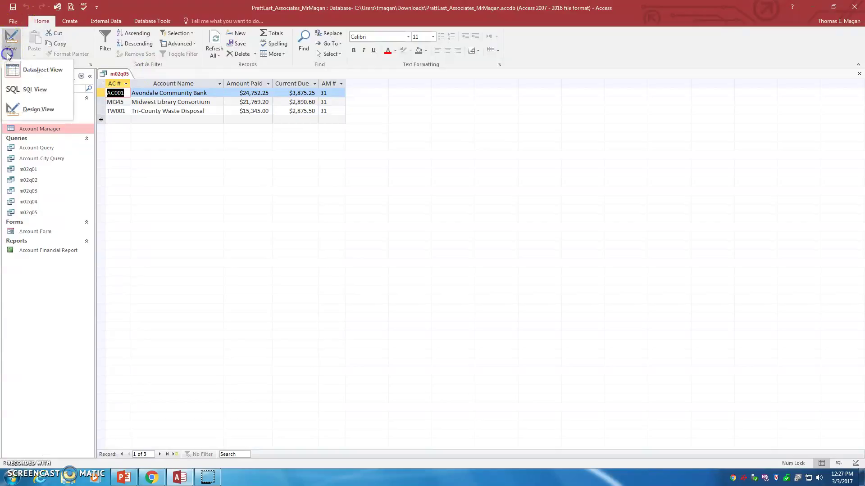
left_click(34, 109)
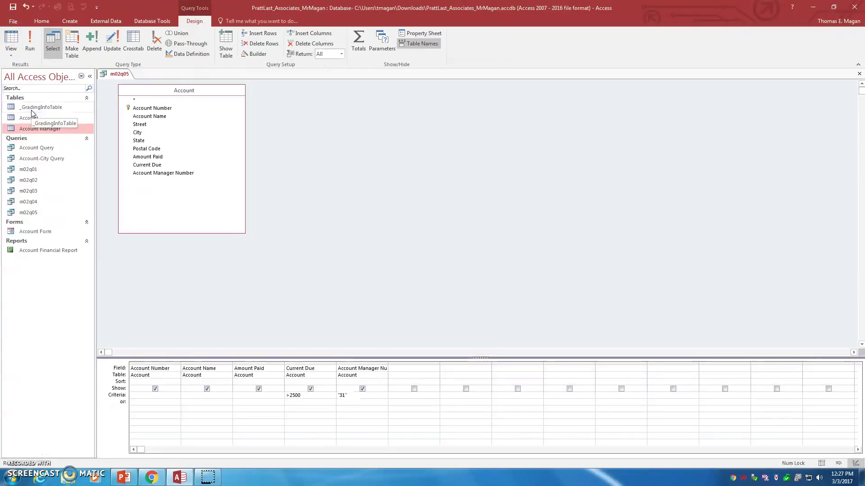
left_click(351, 396)
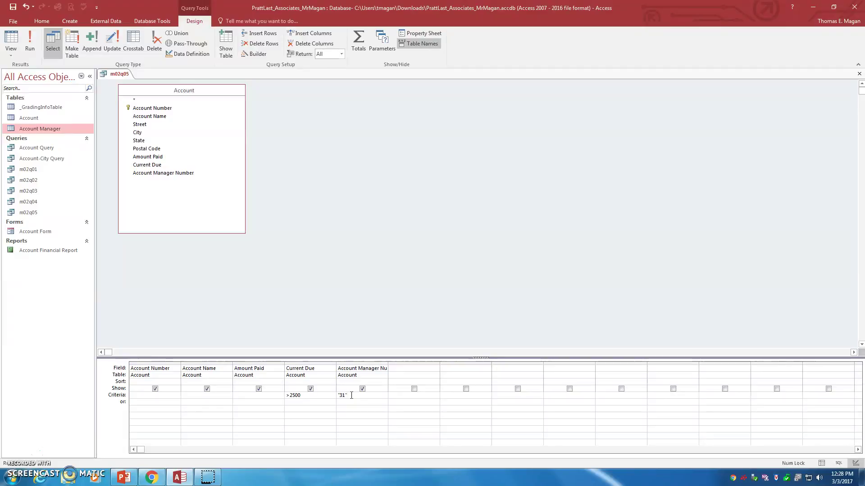
key("BackSpace")
key("BackSpace")
key("BackSpace")
key("BackSpace")
left_click(362, 378)
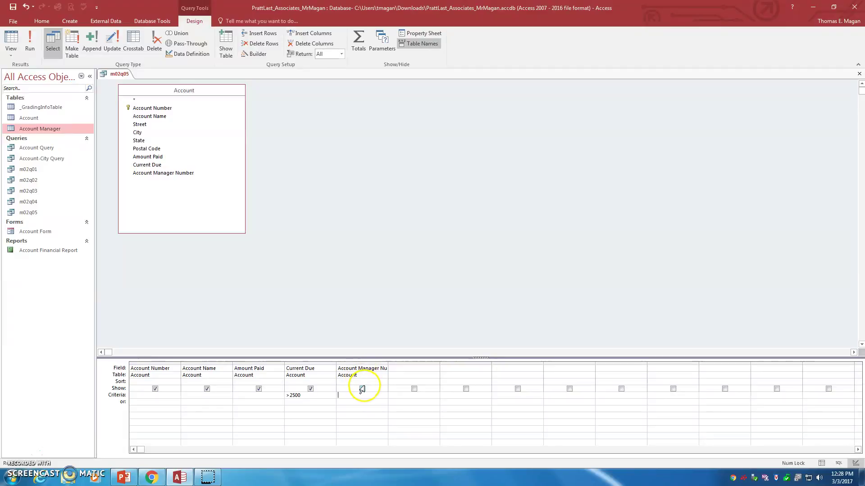
Enter 31 as the alternative (or) criterion for Account Manager Number and run the query
left_click(350, 397)
left_click(349, 401)
type("31")
left_click(396, 408)
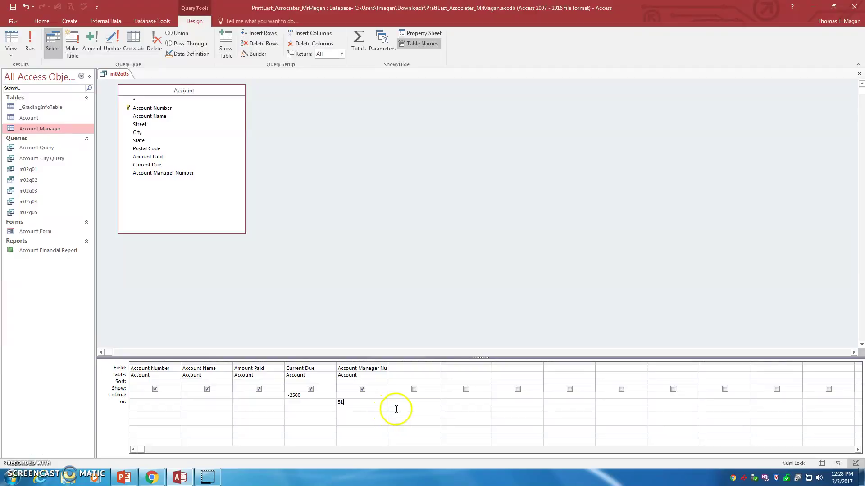
left_click(404, 405)
left_click(354, 404)
left_click(30, 43)
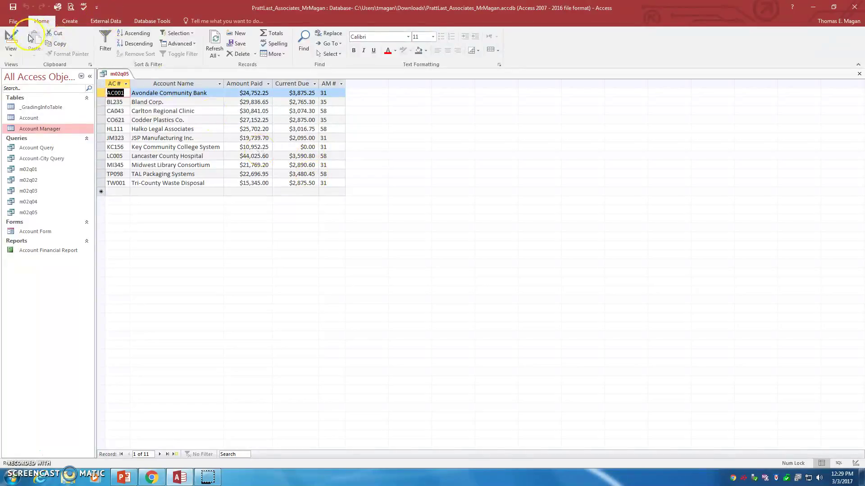
Return to Design view and clear the criteria of the Account Manager Number and Current Due fields
left_click(11, 52)
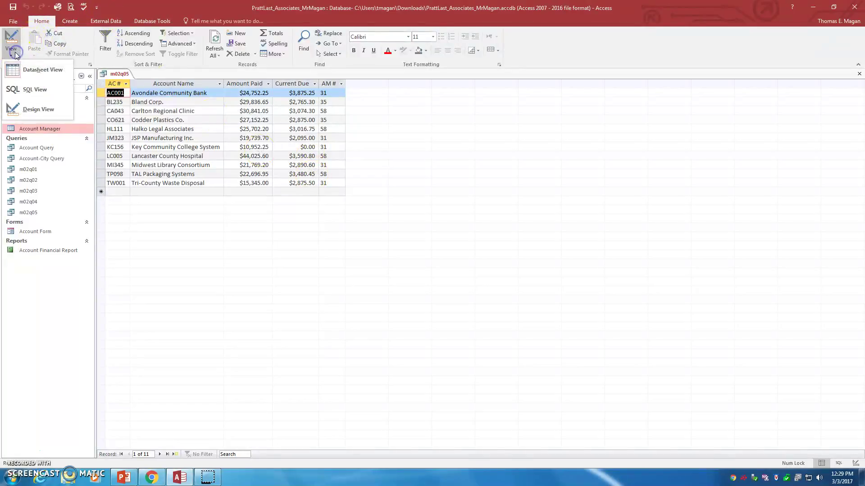
left_click(44, 110)
key("BackSpace")
key("BackSpace")
key("BackSpace")
key("BackSpace")
left_click(323, 396)
key("BackSpace")
key("BackSpace")
key("BackSpace")
key("BackSpace")
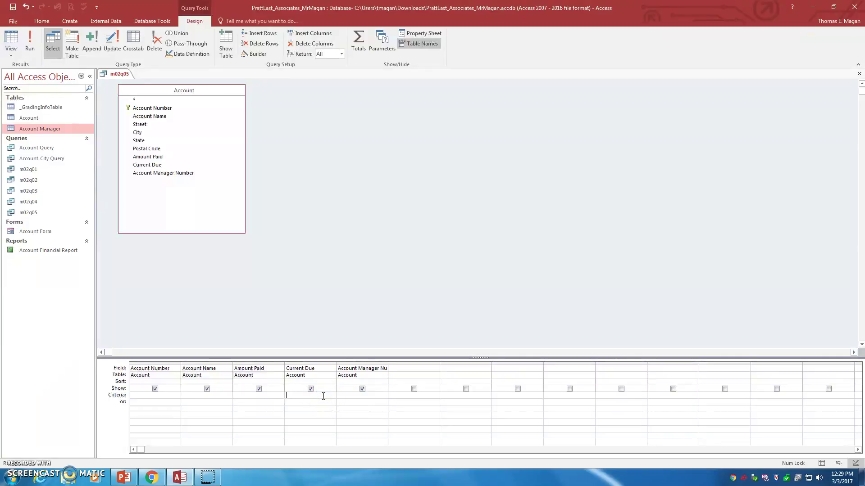
left_click(259, 396)
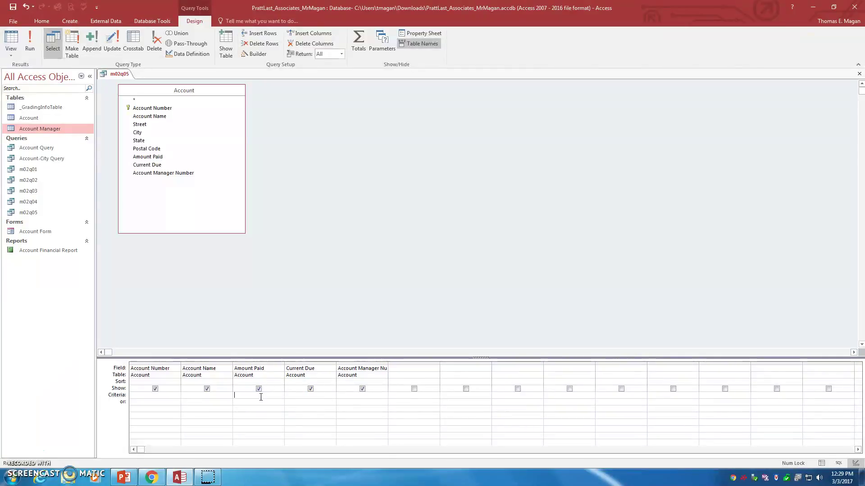
type("0000")
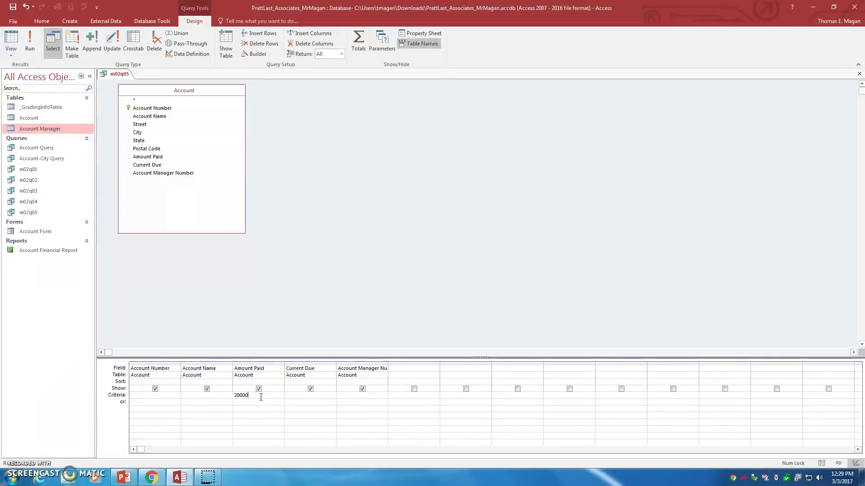
key("BackSpace")
key("BackSpace")
key("BackSpace")
key("BackSpace")
Set the Amount Paid criterion to BETWEEN 20000 AND 40000 and run the query
type("BE")
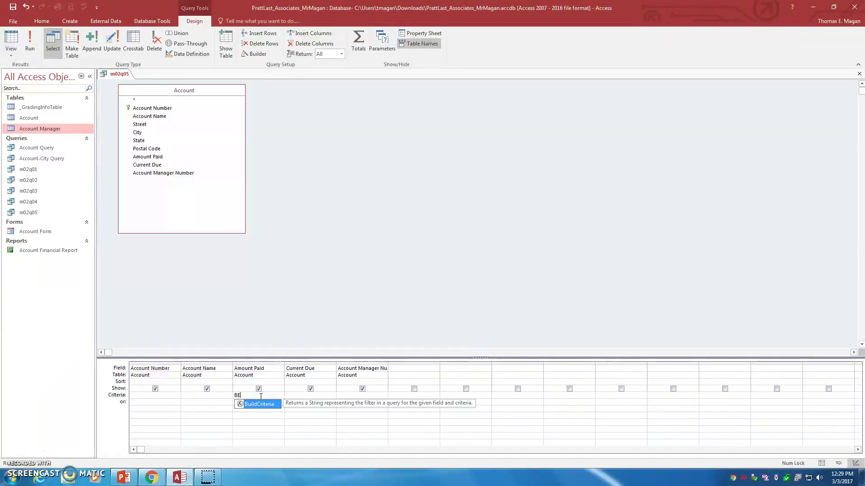
type("TWEEN ")
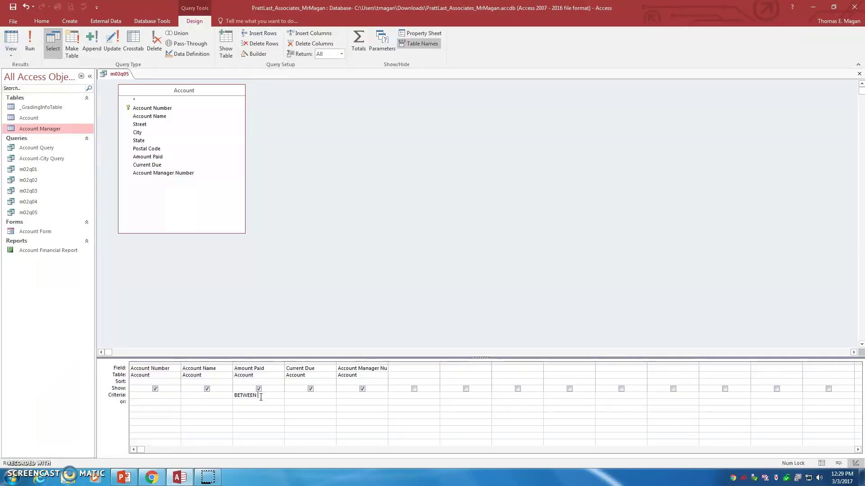
type("20000 AMD")
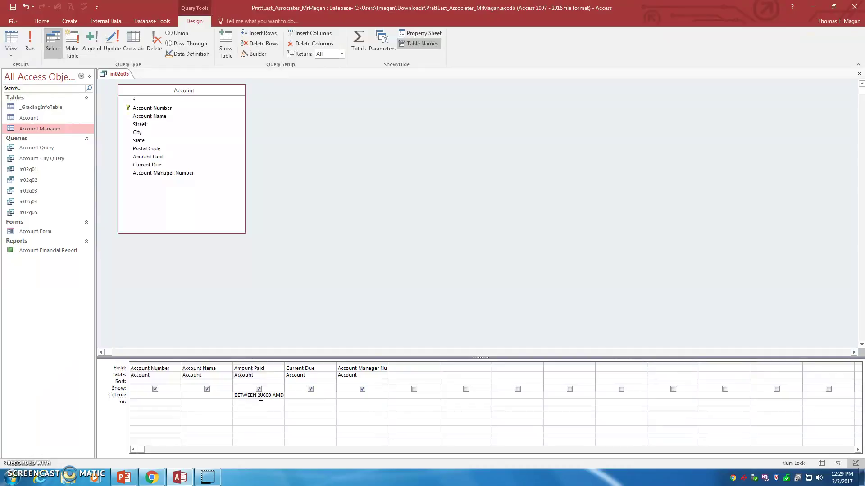
key("BackSpace")
key("BackSpace")
type("ND 40000")
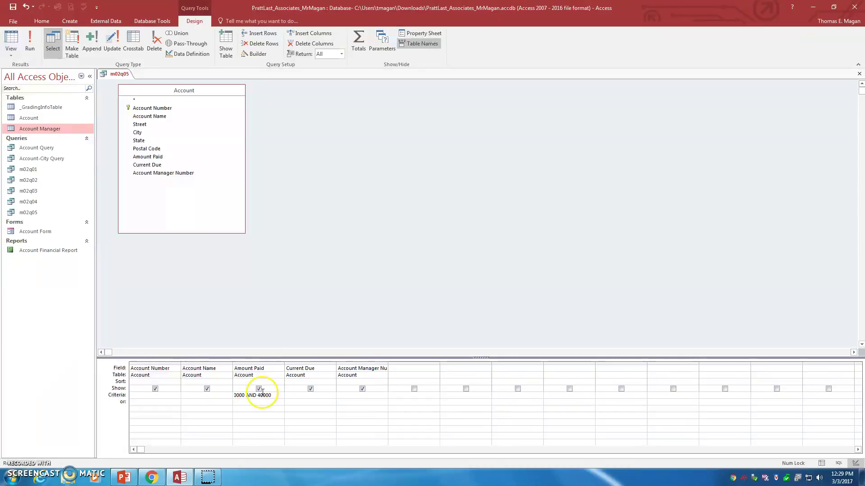
left_click(31, 42)
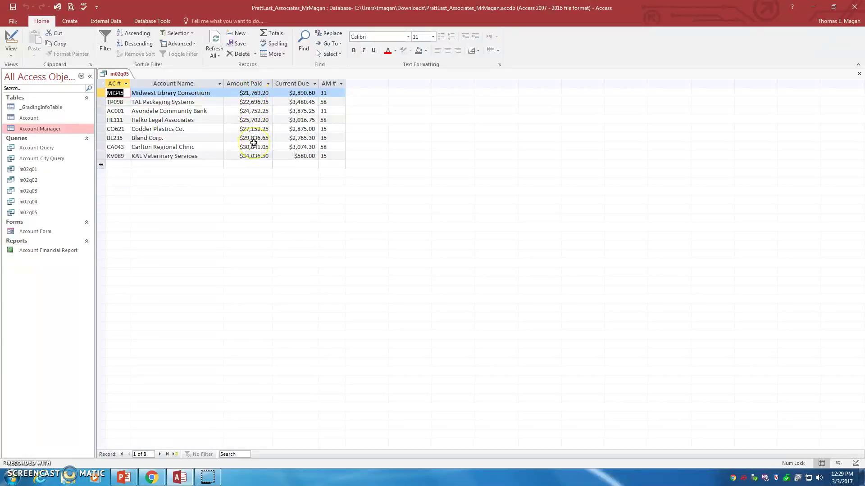
Return to Design view and remove all fields from Account Number through Account Manager Number from the design grid
left_click(10, 55)
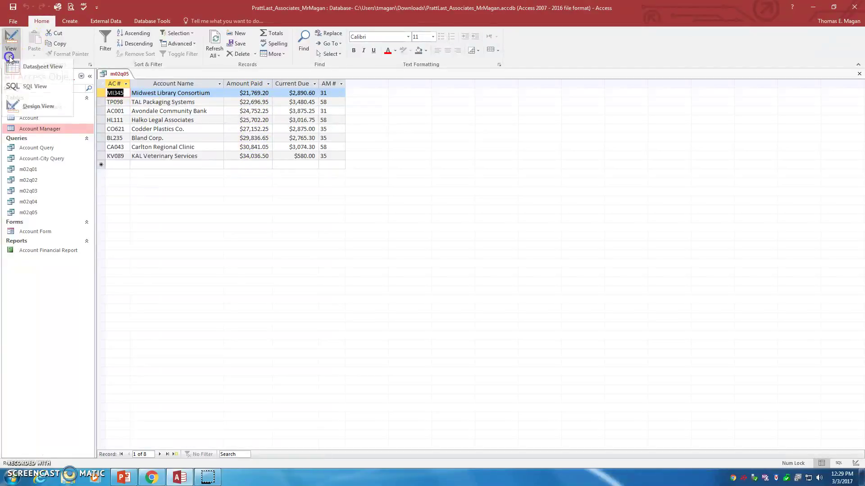
left_click(44, 110)
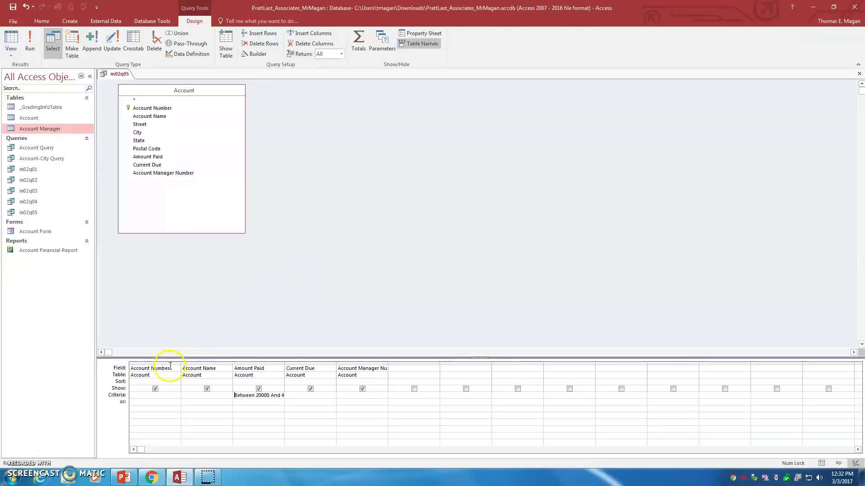
left_click(11, 53)
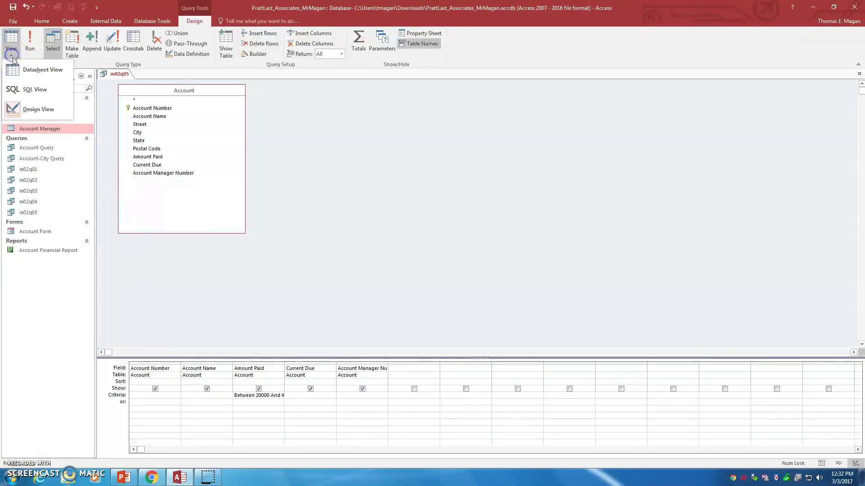
left_click(32, 109)
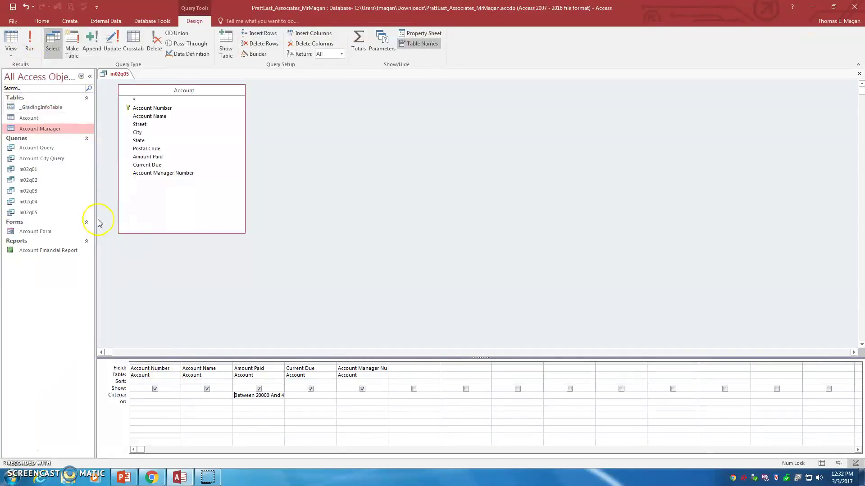
left_click(156, 363)
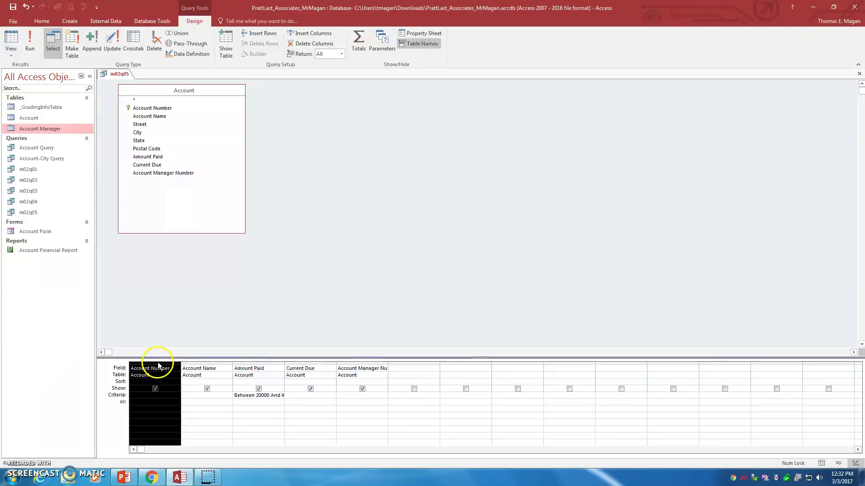
left_click(366, 363, "shift")
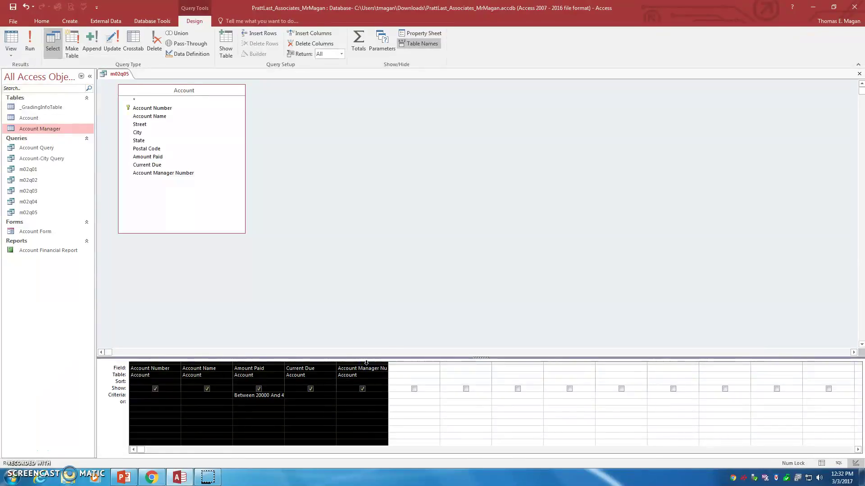
key("Delete")
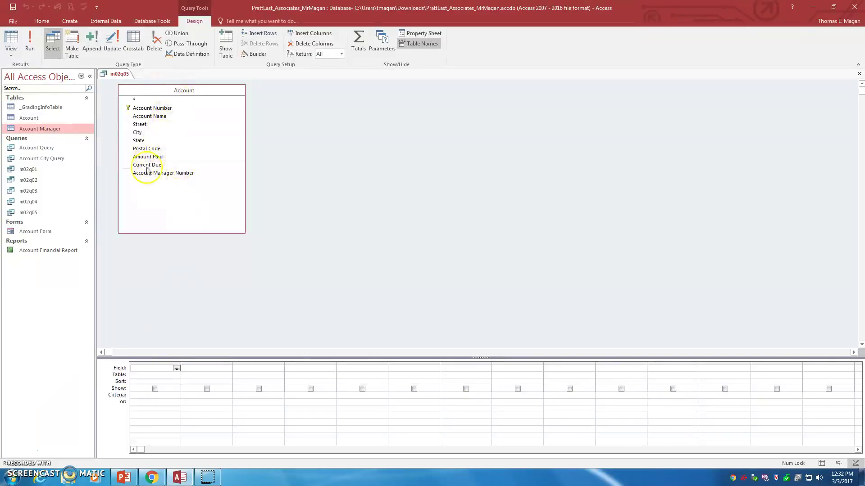
Add the City field from the Account table, sort it Ascending, and run the query
double_click(158, 133)
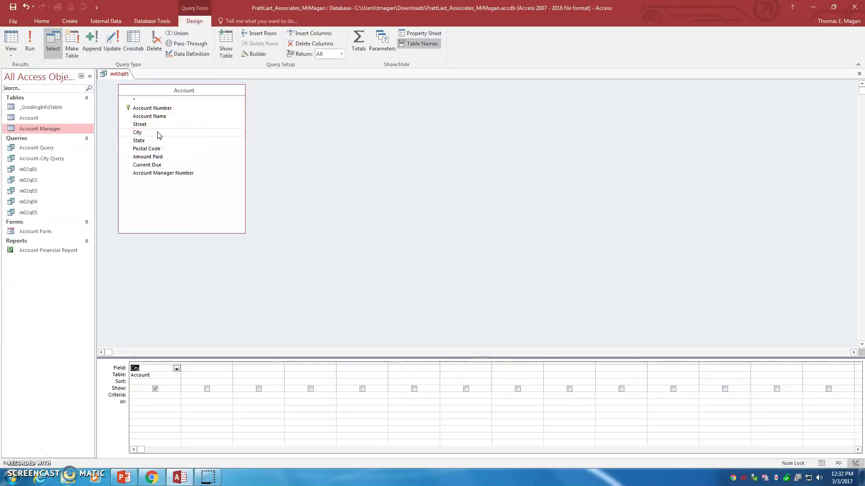
left_click(135, 381)
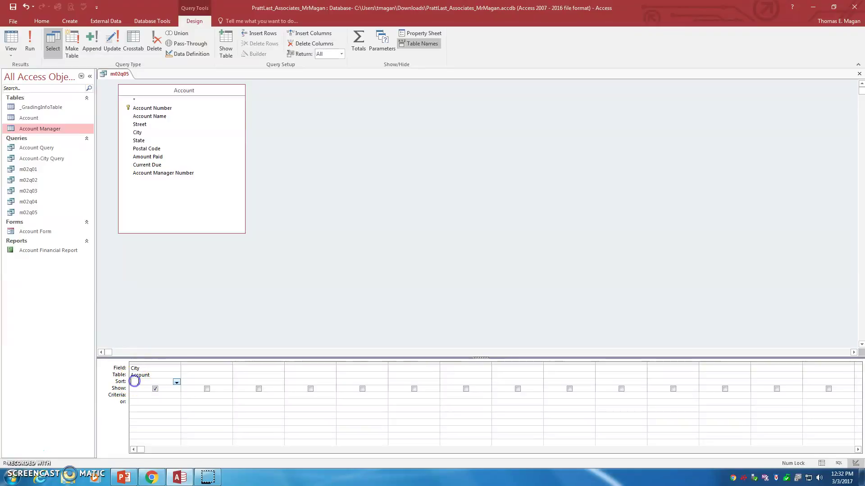
left_click(176, 382)
left_click(172, 388)
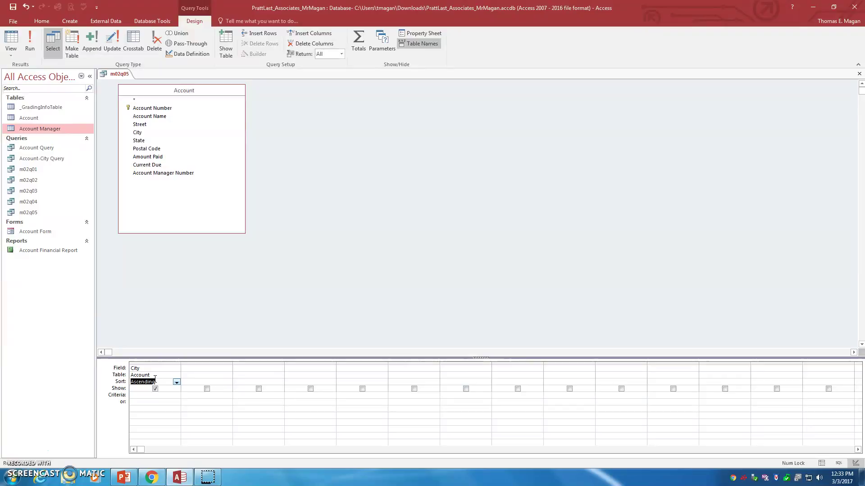
left_click(25, 45)
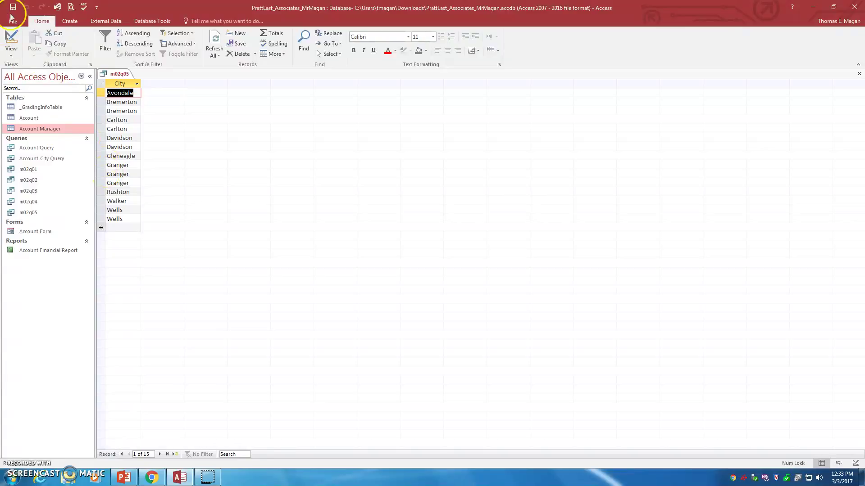
Reopen Design view, change the City sort order to Descending, and view the query results
left_click(11, 56)
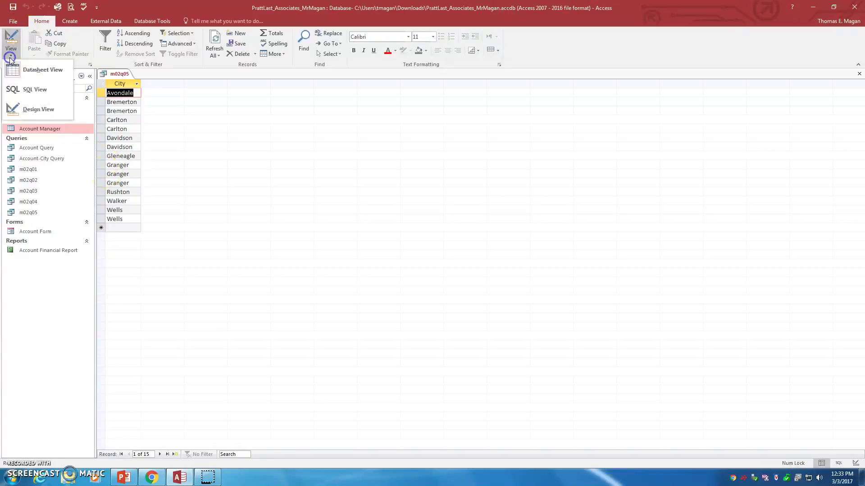
left_click(39, 108)
left_click(176, 382)
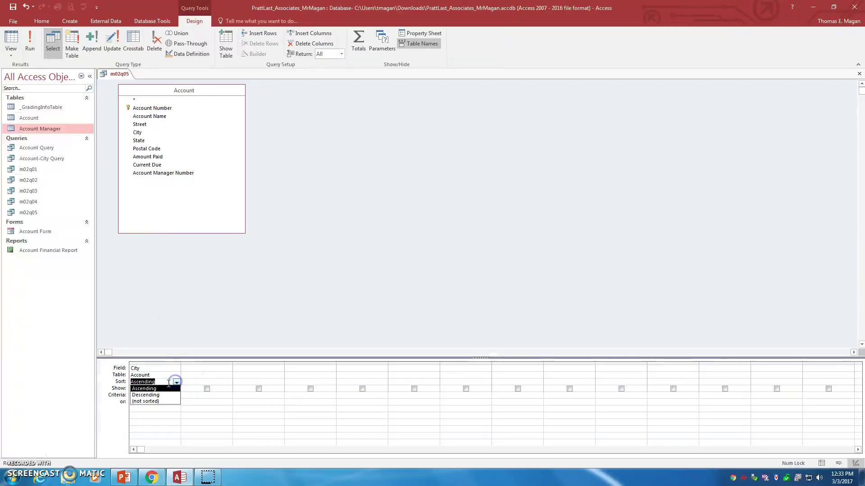
left_click(169, 397)
left_click(11, 42)
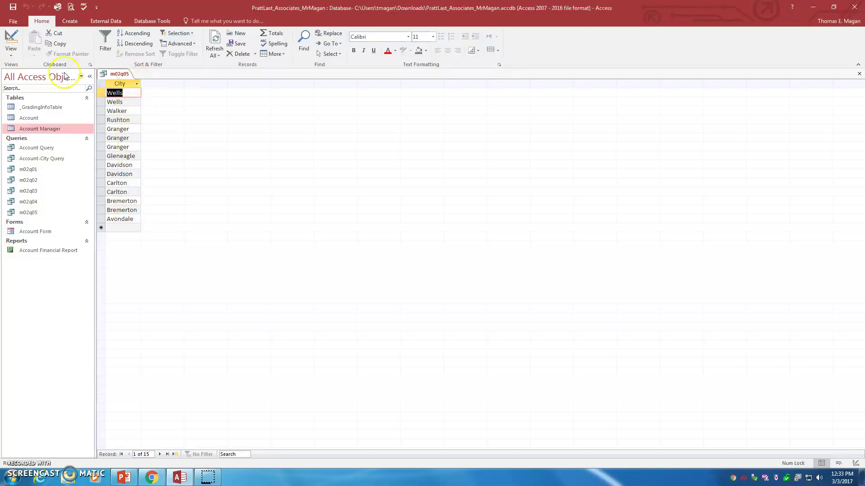
Go back to Design view, set the City sort order to Ascending, and run the query again
left_click(7, 55)
left_click(36, 104)
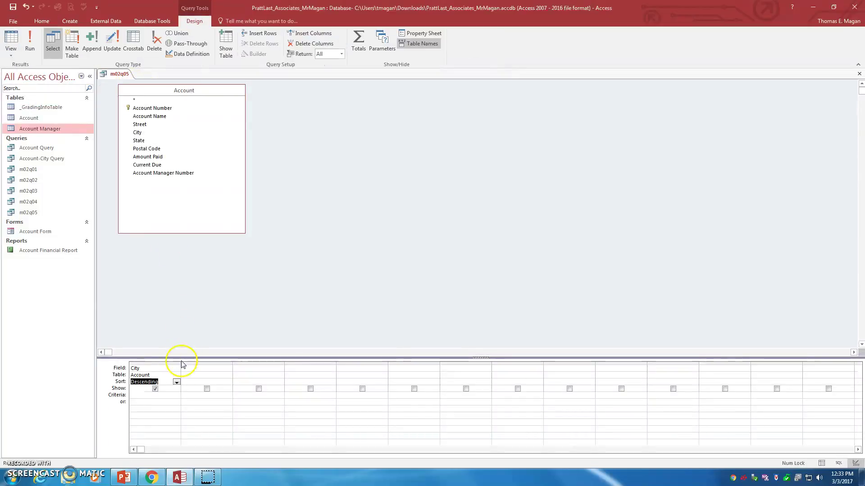
left_click(176, 382)
left_click(167, 390)
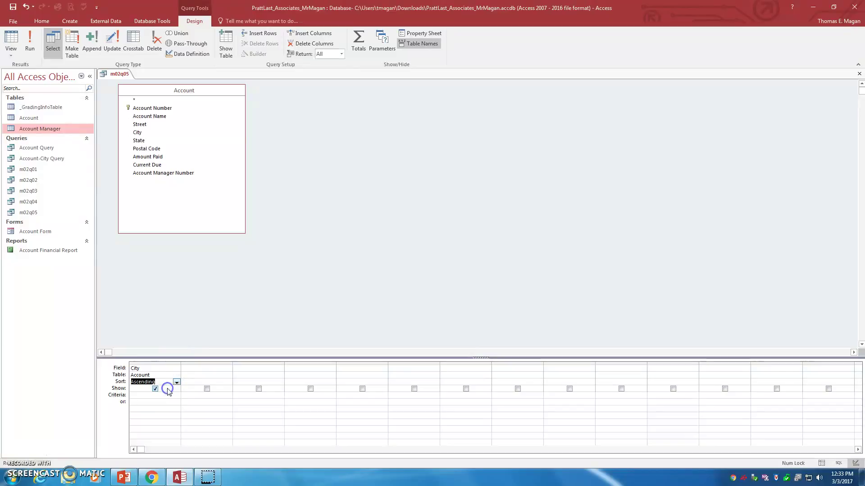
left_click(29, 42)
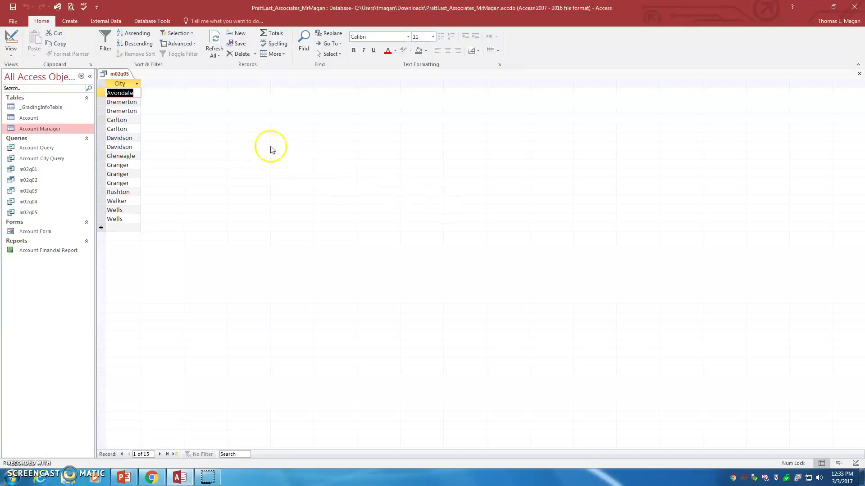
left_click(123, 111)
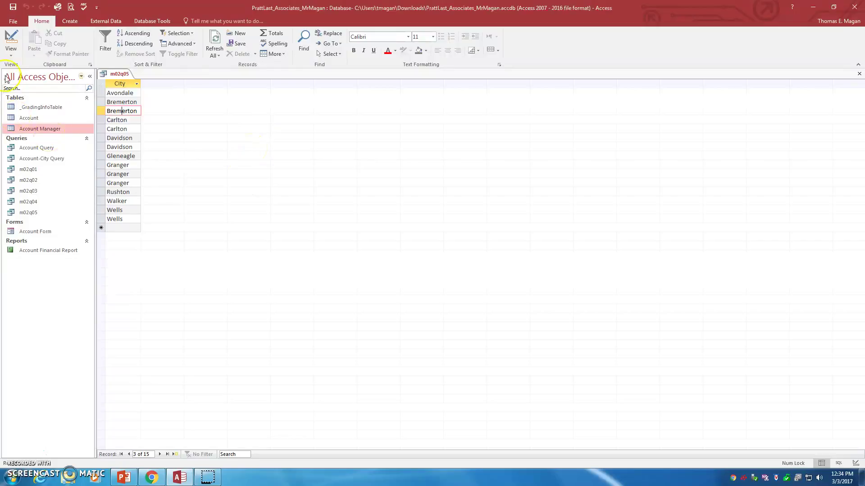
In Design view, set the query's Unique Values property to Yes and run the query to list each city once
left_click(10, 52)
left_click(36, 109)
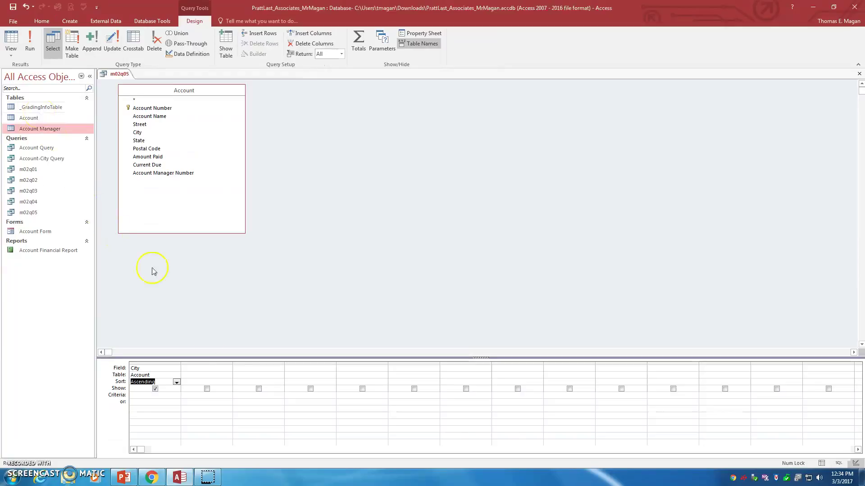
left_click(218, 368)
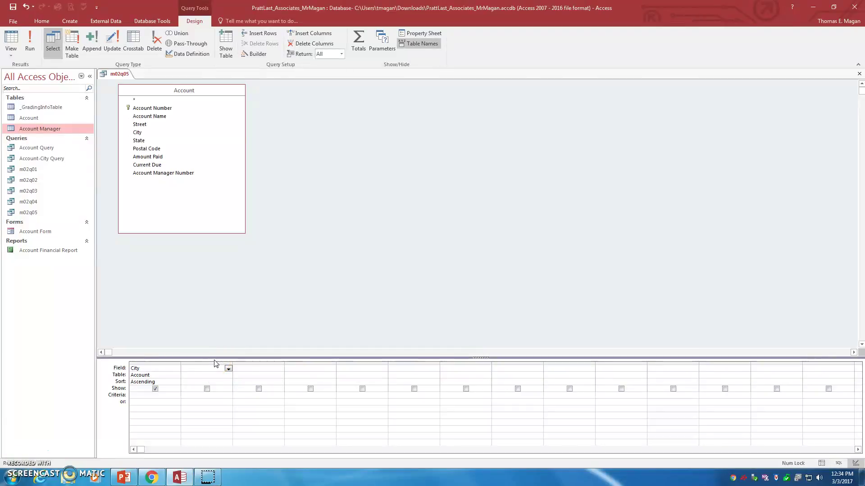
left_click(197, 24)
left_click(417, 34)
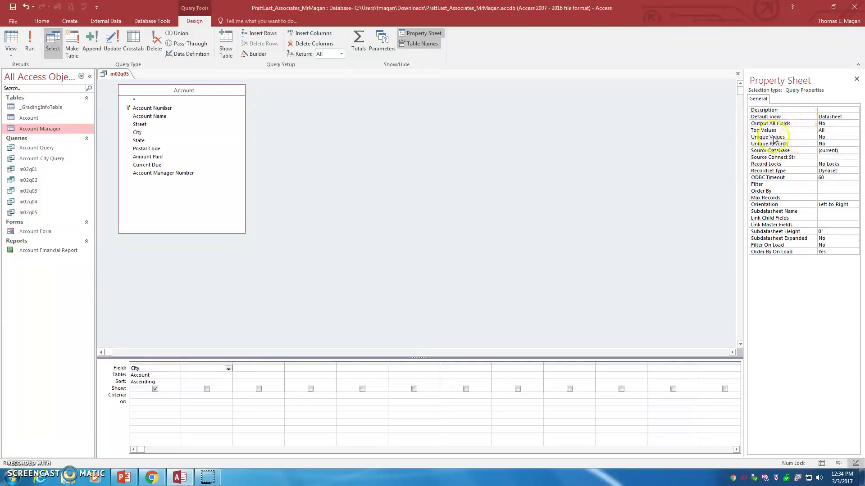
left_click(828, 136)
left_click(855, 139)
left_click(848, 142)
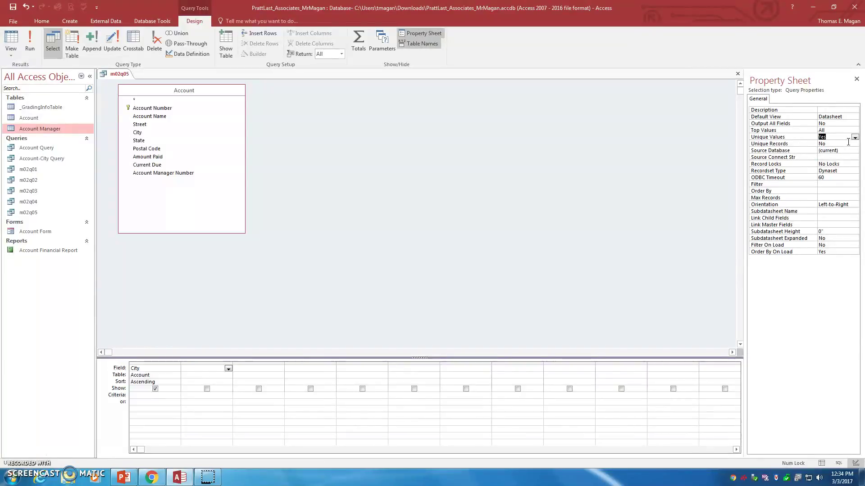
left_click(857, 79)
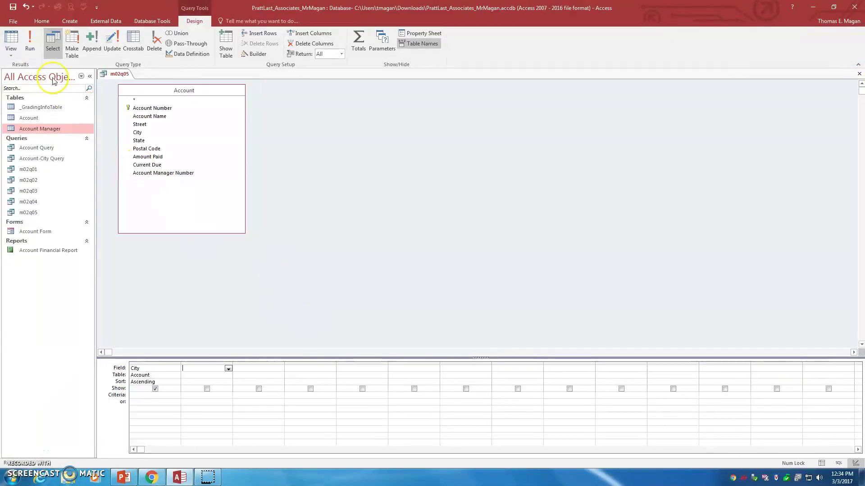
left_click(29, 47)
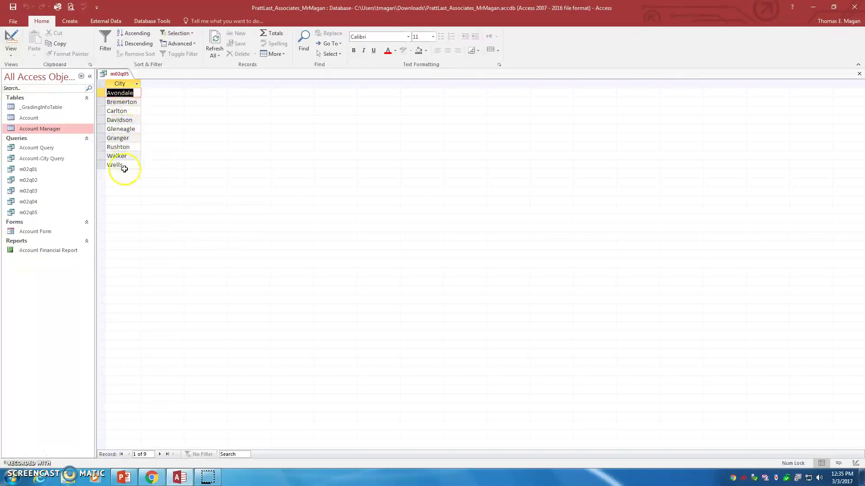
left_click(120, 106)
Return to Design view and delete the City field from the design grid
left_click(11, 49)
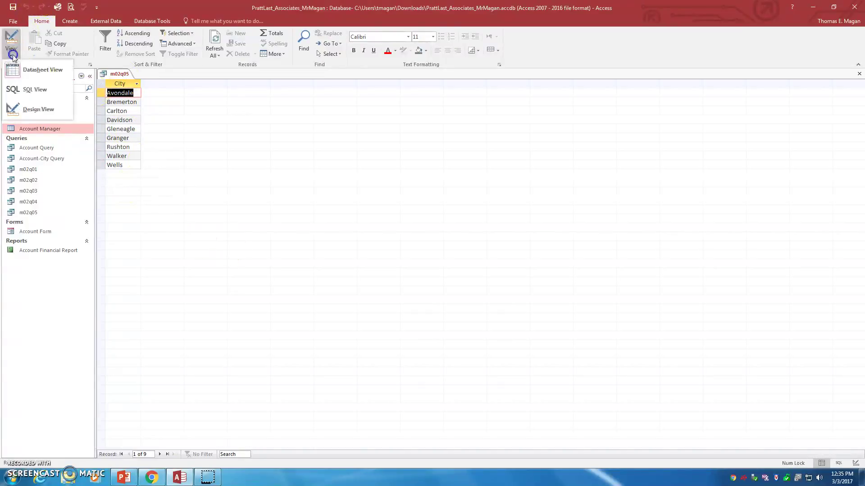
left_click(37, 108)
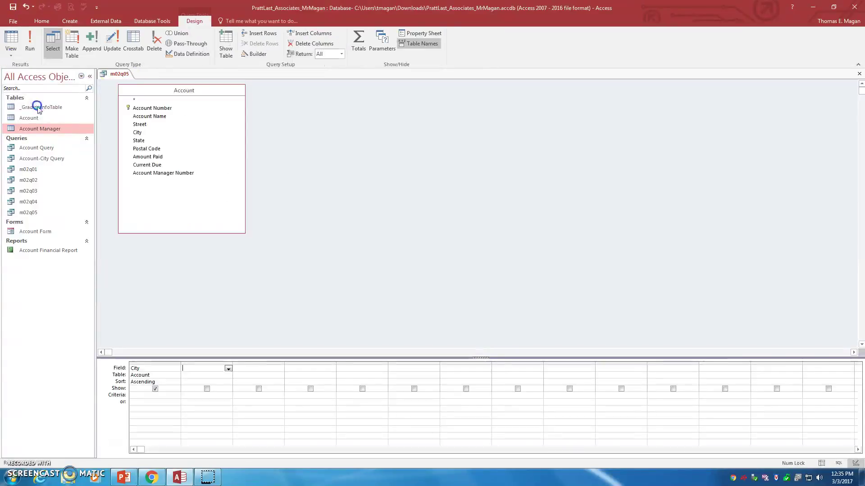
left_click(156, 362)
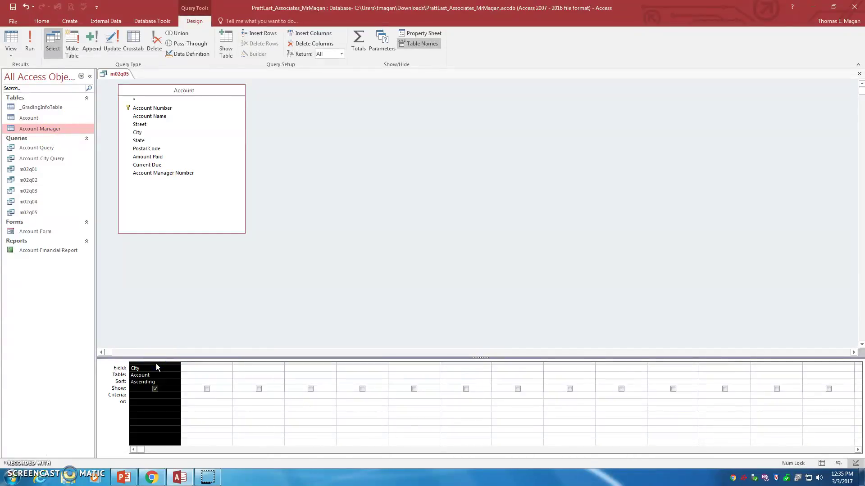
key("Delete")
left_click(157, 351)
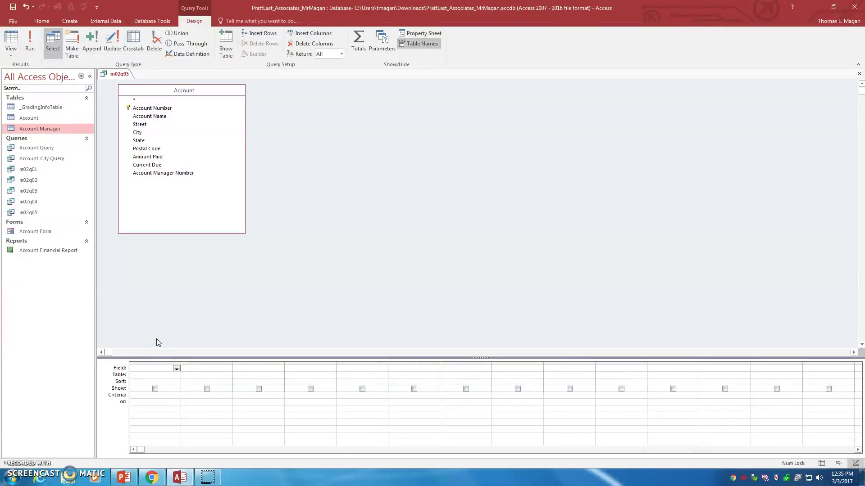
Add the Account Number, Account Name, Account Manager Number and Amount Paid fields, in that order, to the query design grid
double_click(165, 108)
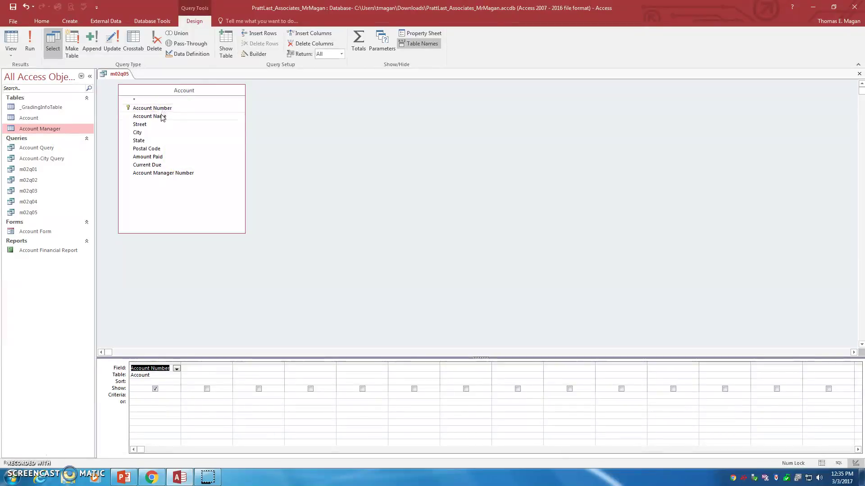
double_click(162, 117)
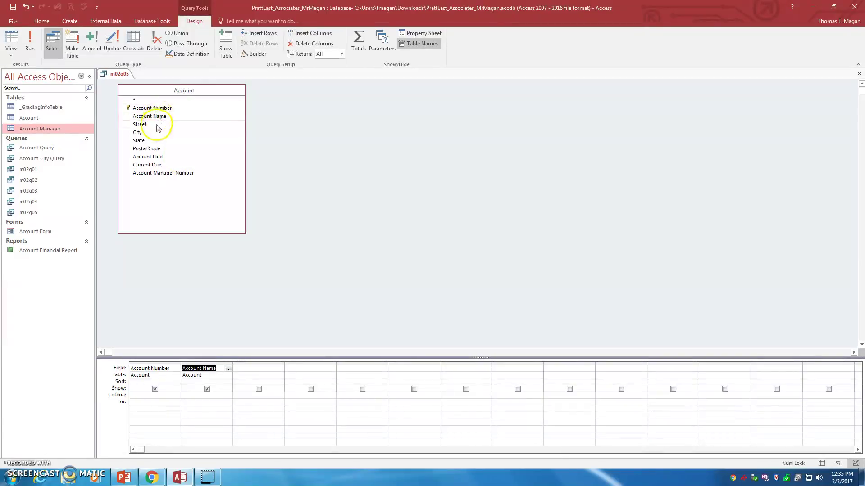
double_click(176, 174)
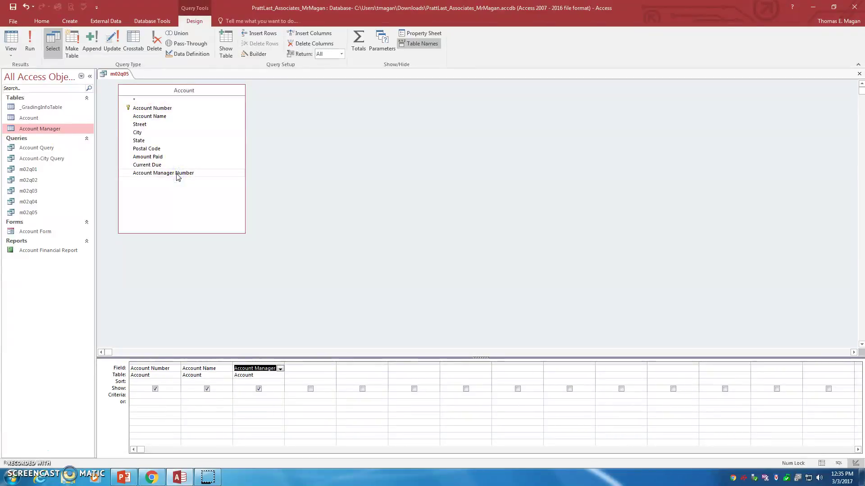
double_click(153, 157)
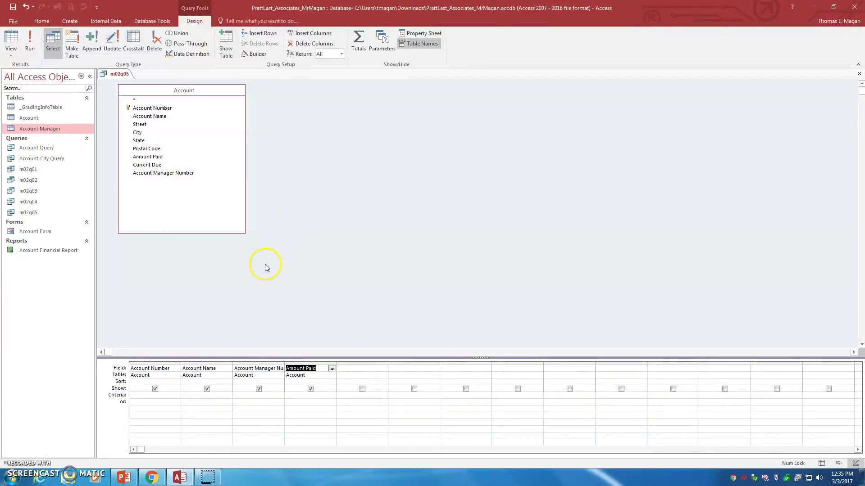
Sort the query ascending by Account Manager Number and ascending by Amount Paid, and run it
left_click(268, 382)
left_click(280, 383)
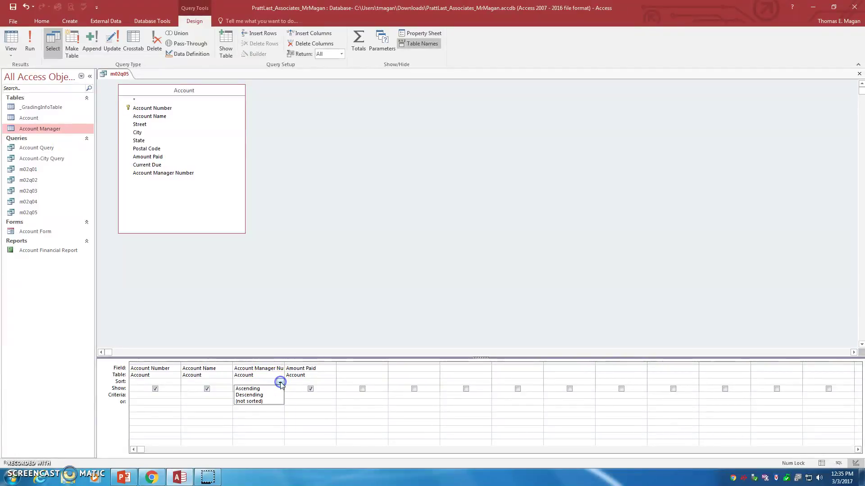
left_click(252, 389)
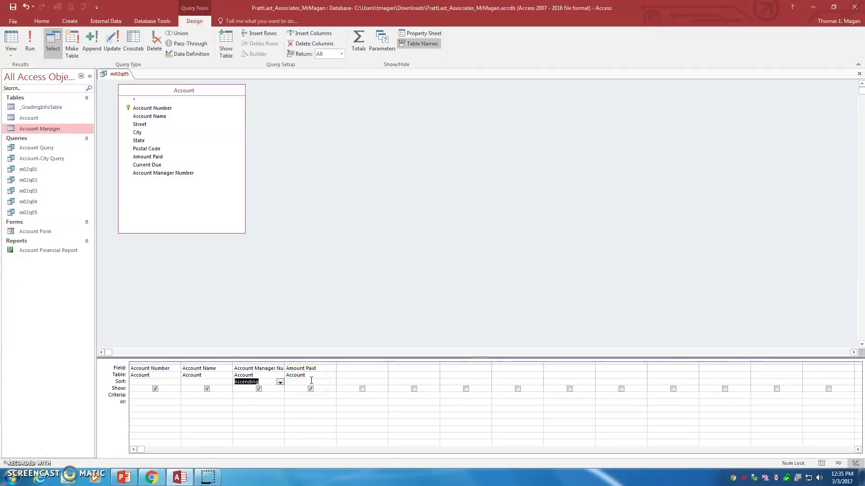
left_click(314, 381)
left_click(332, 382)
left_click(328, 388)
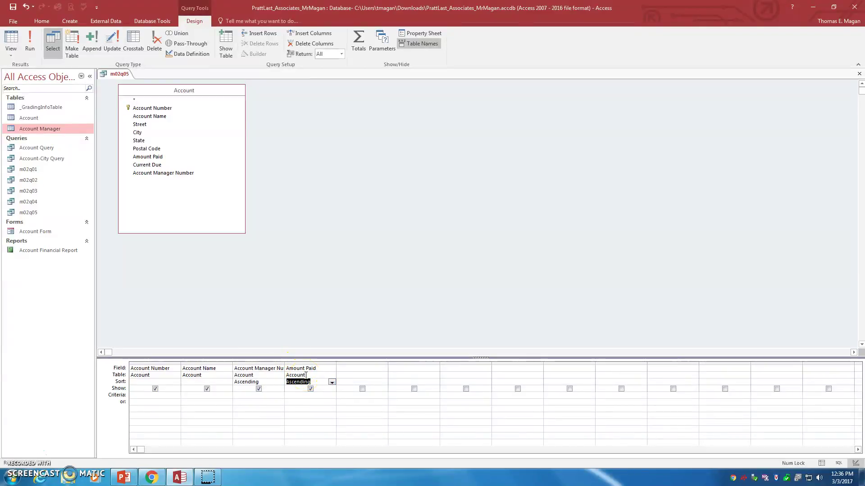
left_click(29, 46)
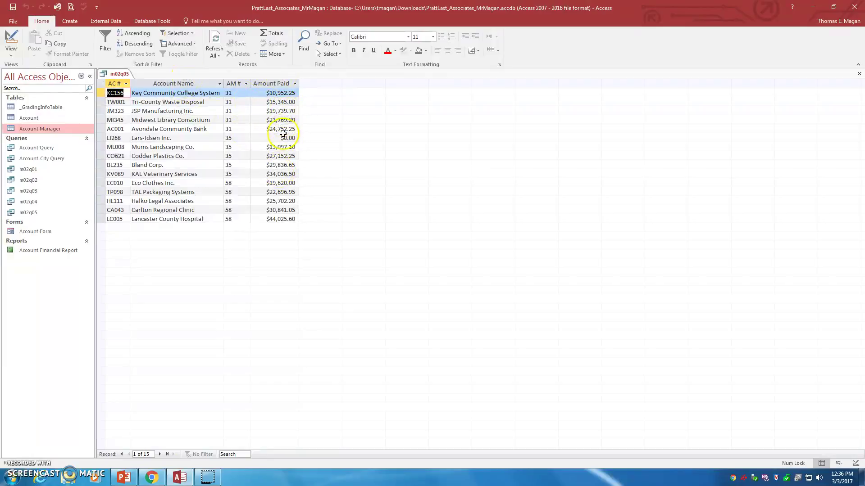
Save the query's changes and save a copy of the object as a query named m02q08
right_click(120, 74)
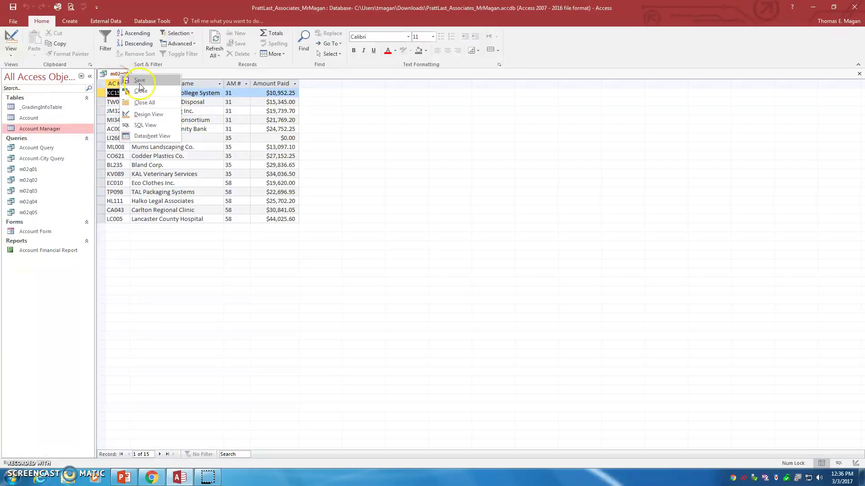
left_click(139, 82)
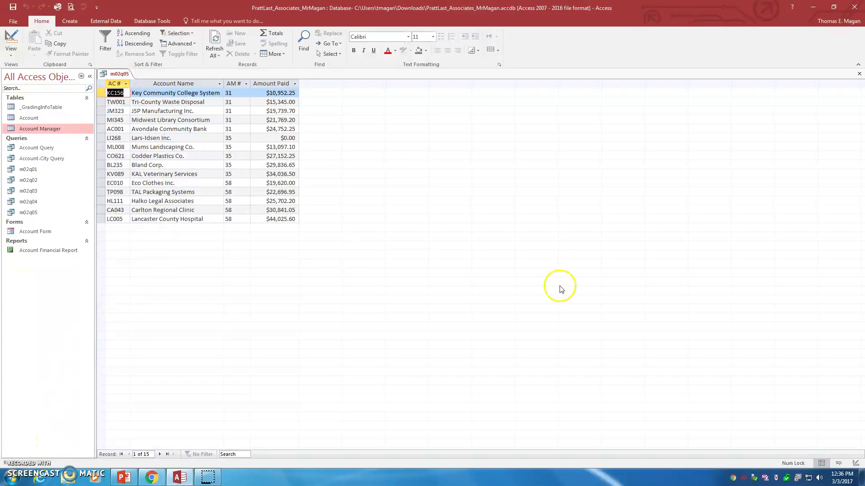
left_click(12, 22)
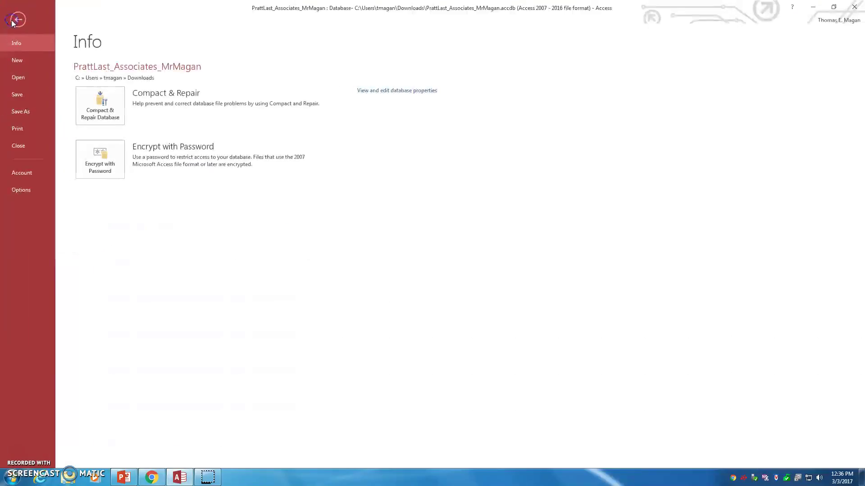
left_click(20, 111)
left_click(132, 127)
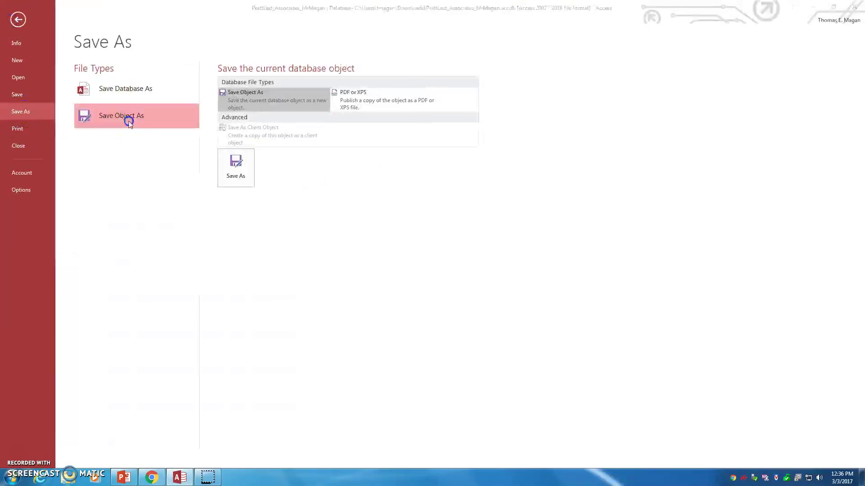
left_click(233, 168)
left_click(383, 159)
left_click_drag(381, 158, 342, 162)
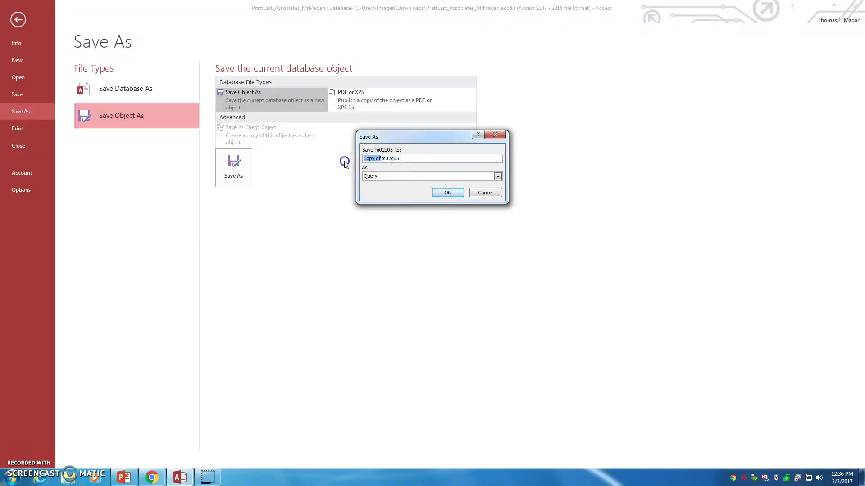
key("BackSpace")
left_click(406, 159)
key("BackSpace")
left_click(447, 193)
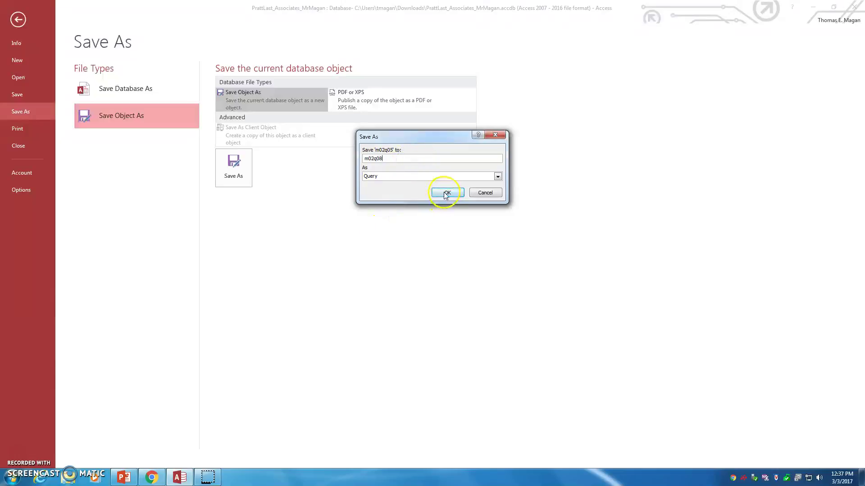